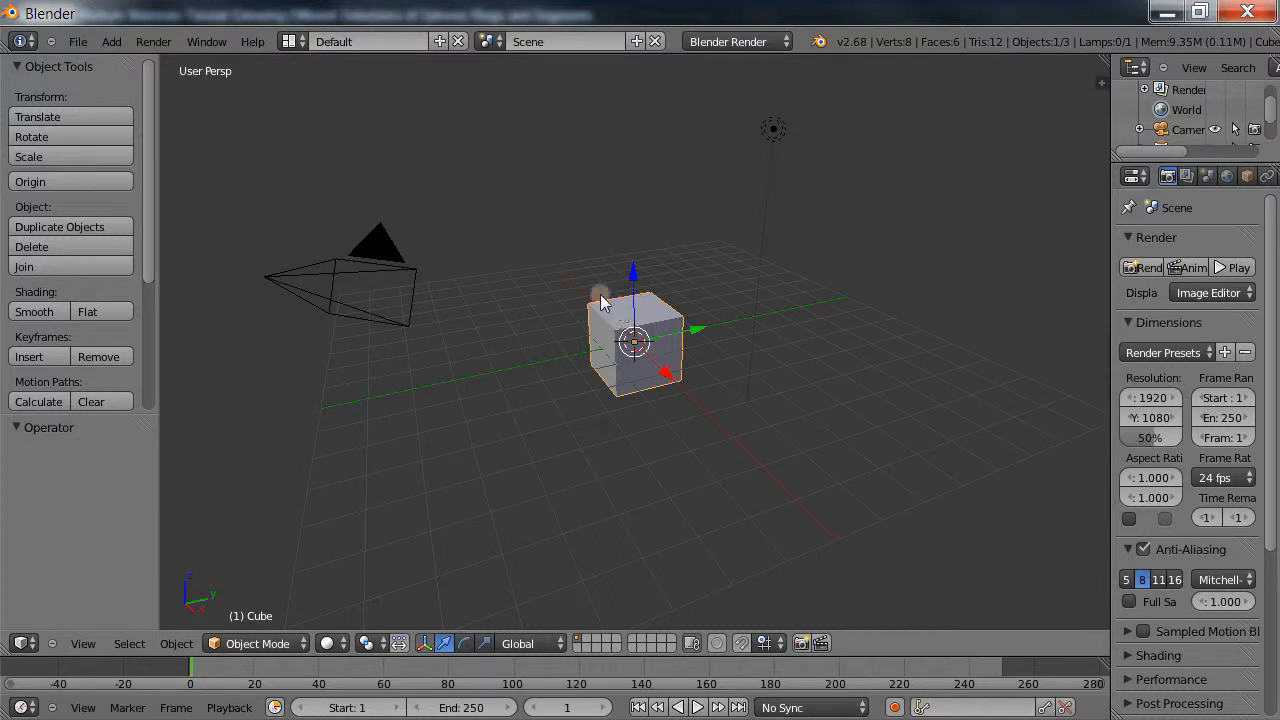
- Switch the cube to Edit Mode with its entire mesh selected
scroll(791, 274, up, 5)
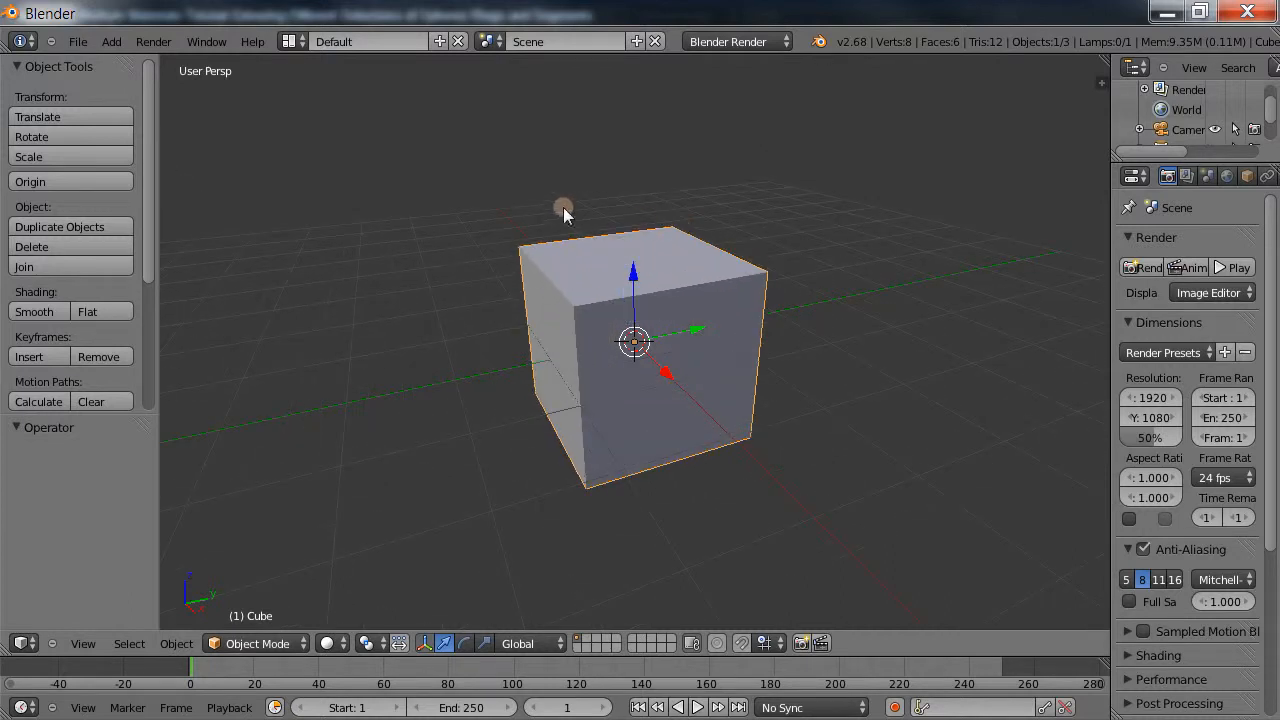
click(256, 645)
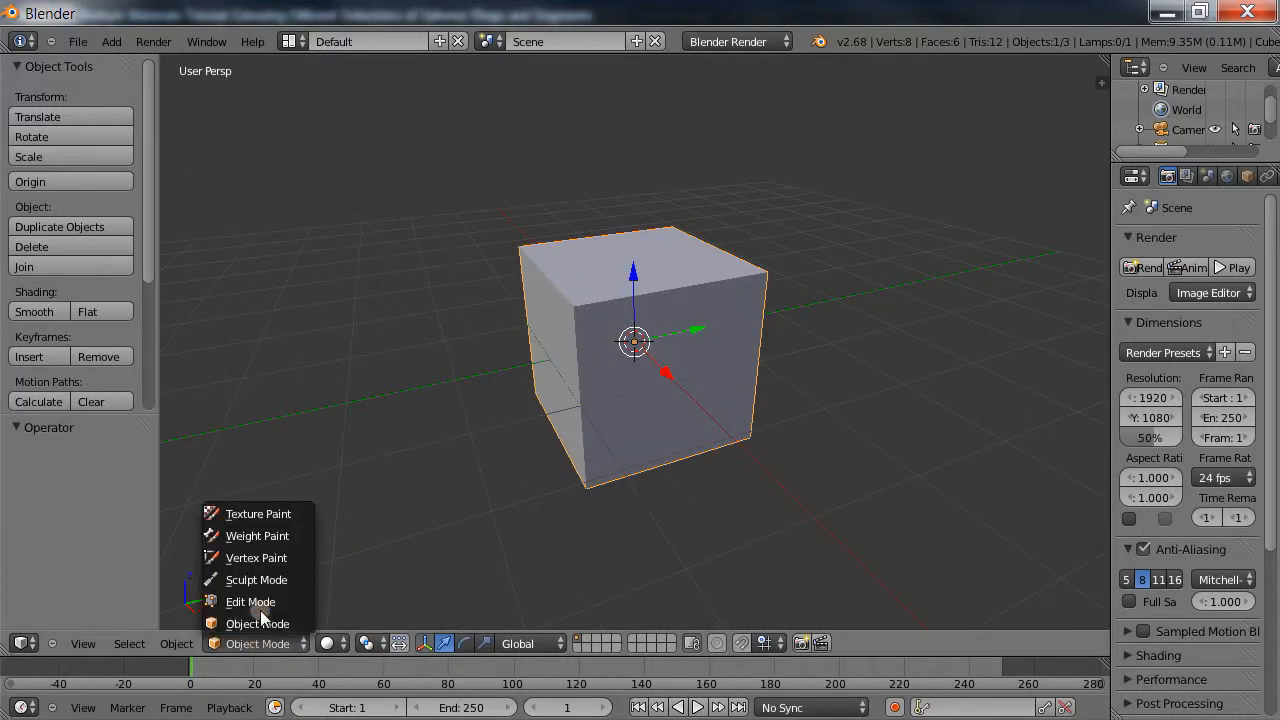
click(260, 608)
mouse_move(700, 563)
middle_down()
mouse_move(729, 534)
mouse_move(644, 473)
mouse_move(691, 554)
middle_up()
key(a)
key(a)
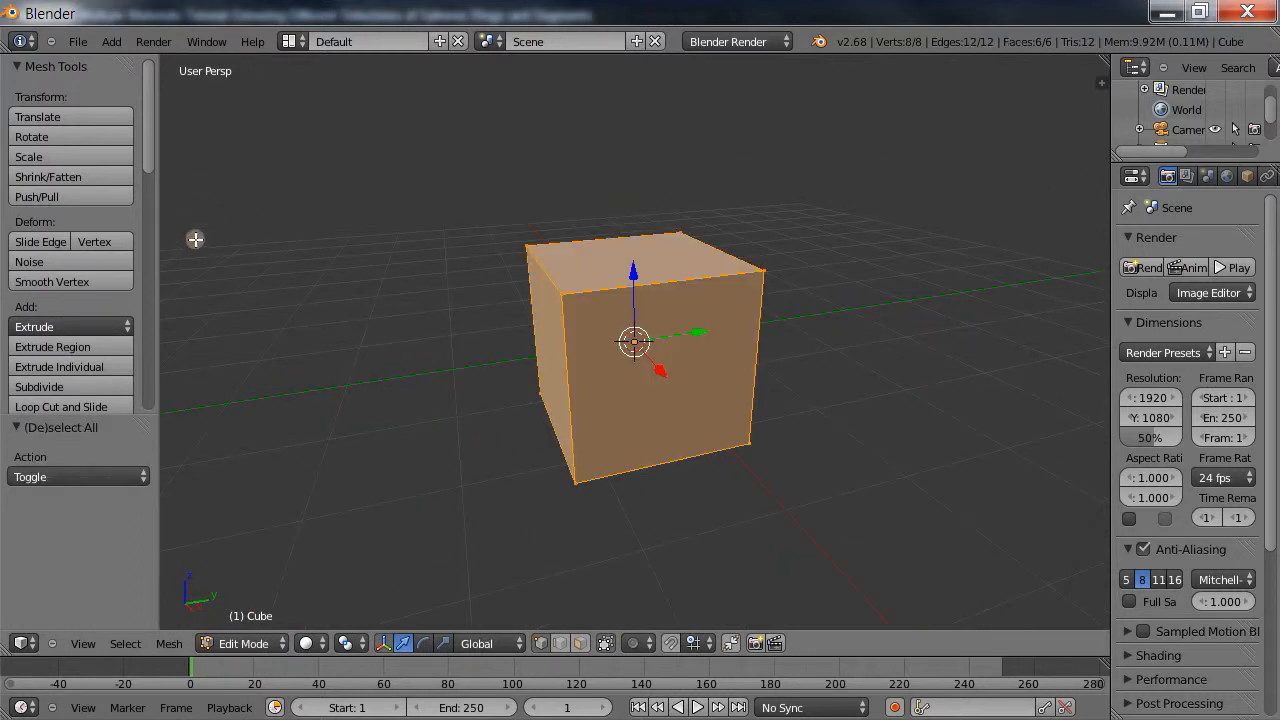
- Subdivide the cube with 4 cuts and reduce the smoothness to 0.002 to keep its sides flat
drag(147, 160, 159, 215)
click(82, 141)
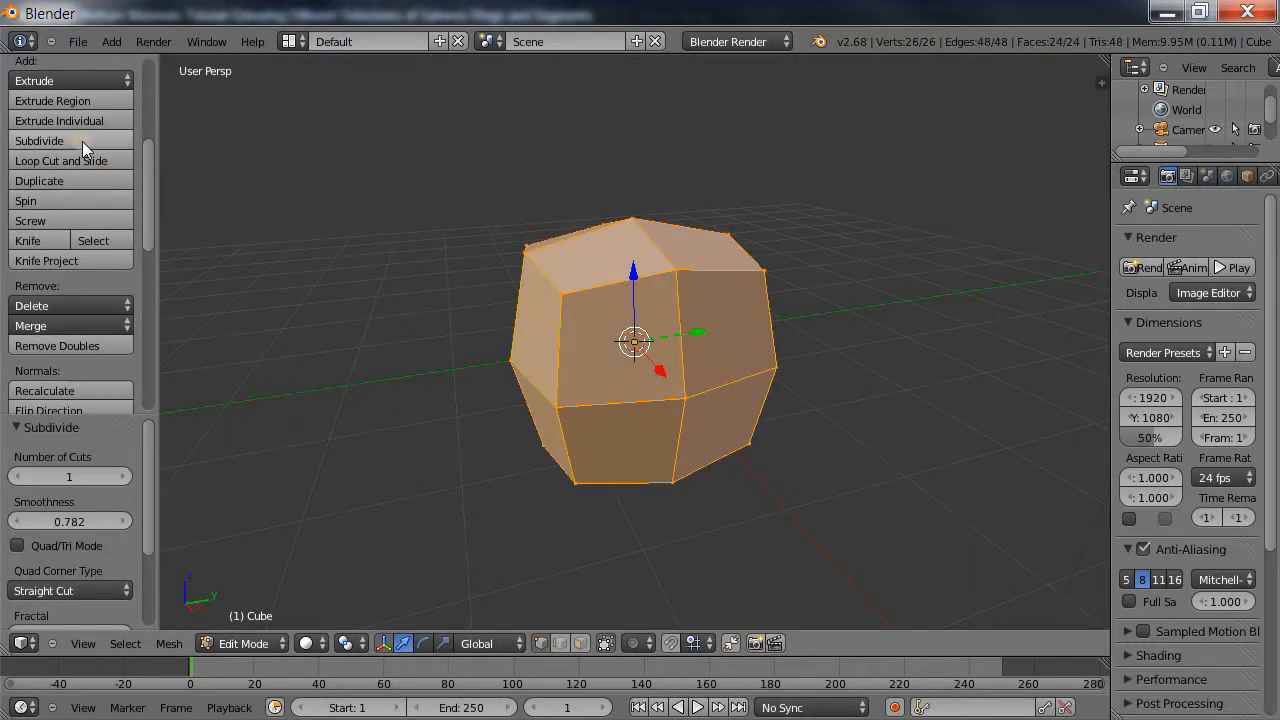
click(123, 476)
click(123, 476)
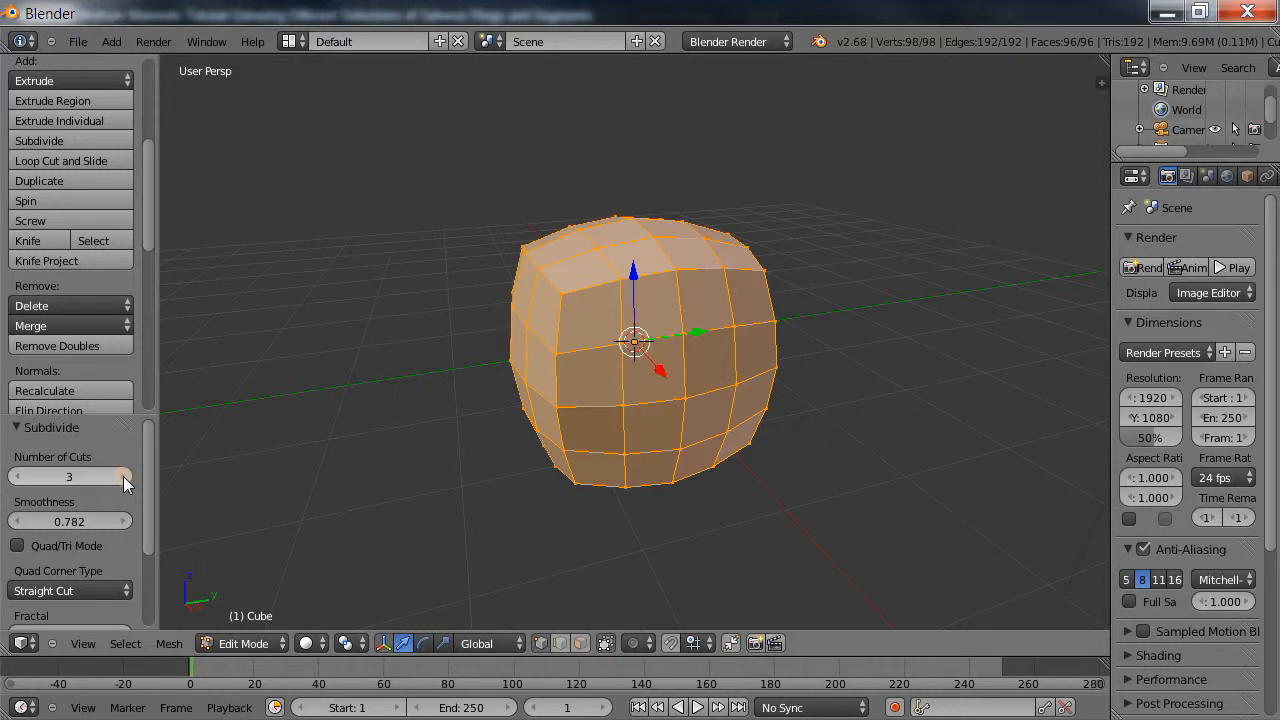
click(123, 476)
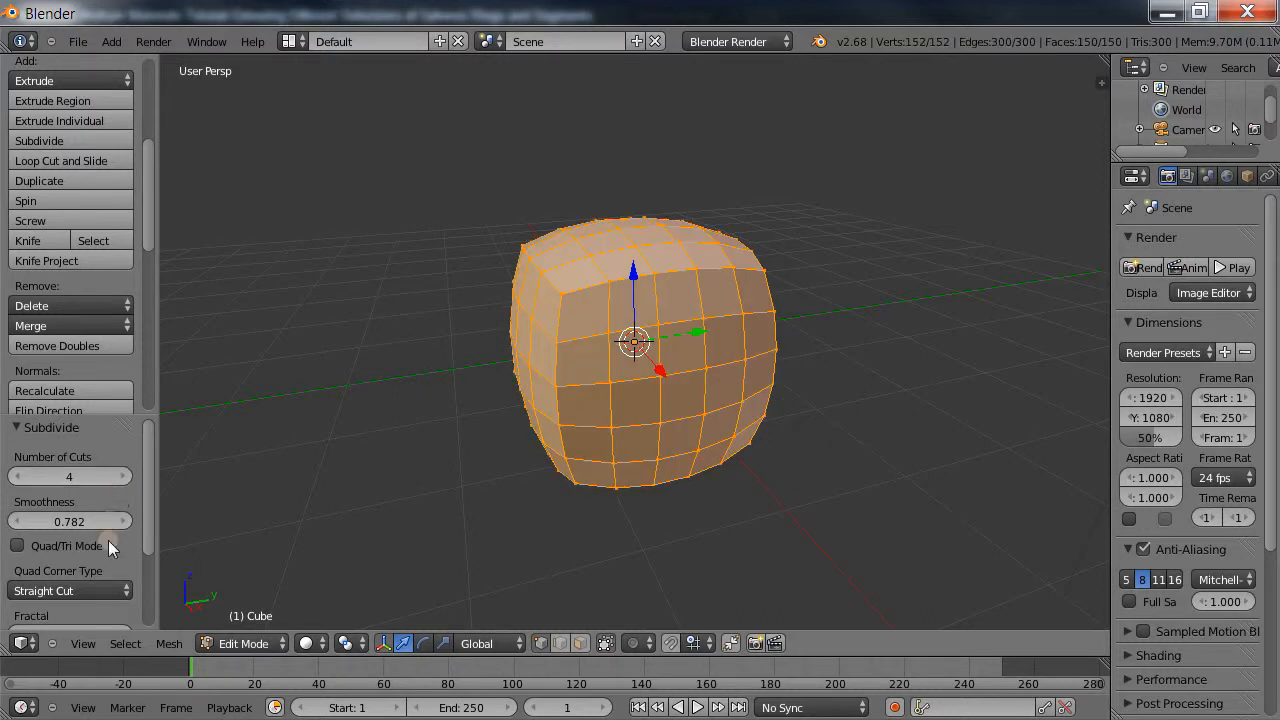
mouse_move(145, 458)
mouse_down()
mouse_move(148, 569)
mouse_move(150, 447)
mouse_up()
mouse_move(62, 521)
mouse_down()
mouse_move(5, 518)
mouse_move(630, 514)
mouse_move(5, 518)
mouse_move(37, 520)
mouse_up()
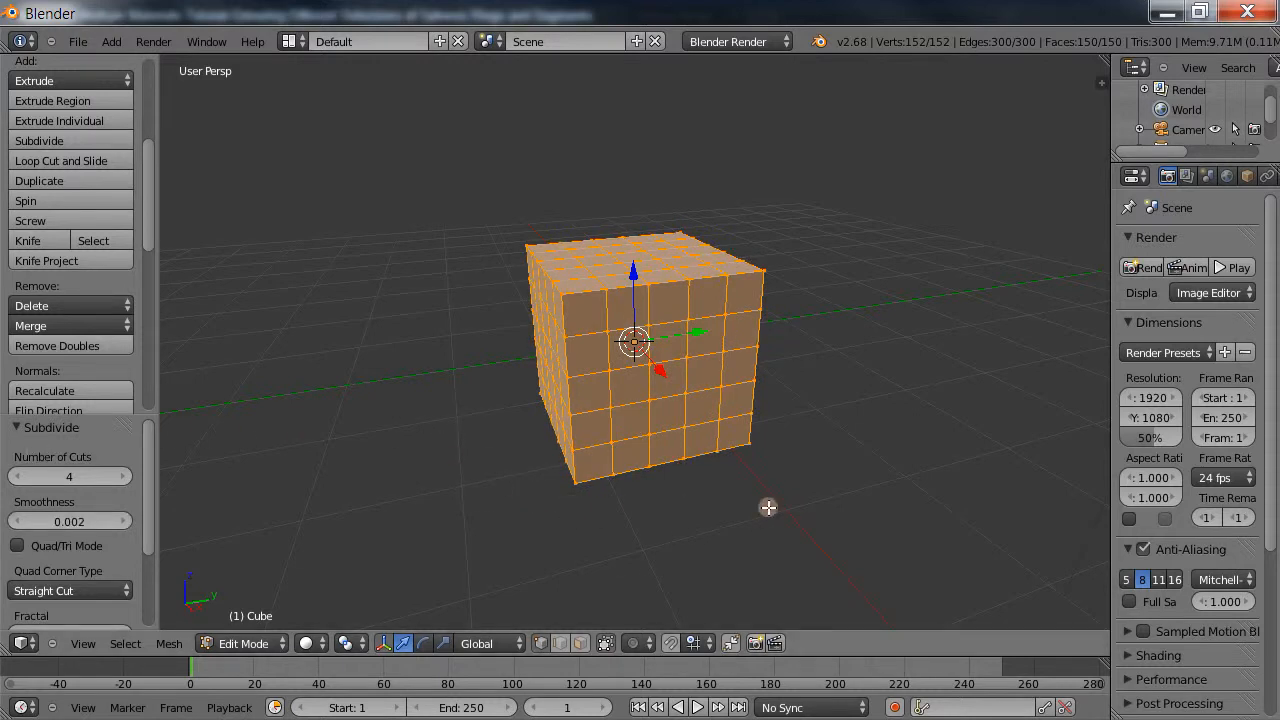
- Toggle the selection of the whole mesh and leave all of the cube's geometry deselected
key(a)
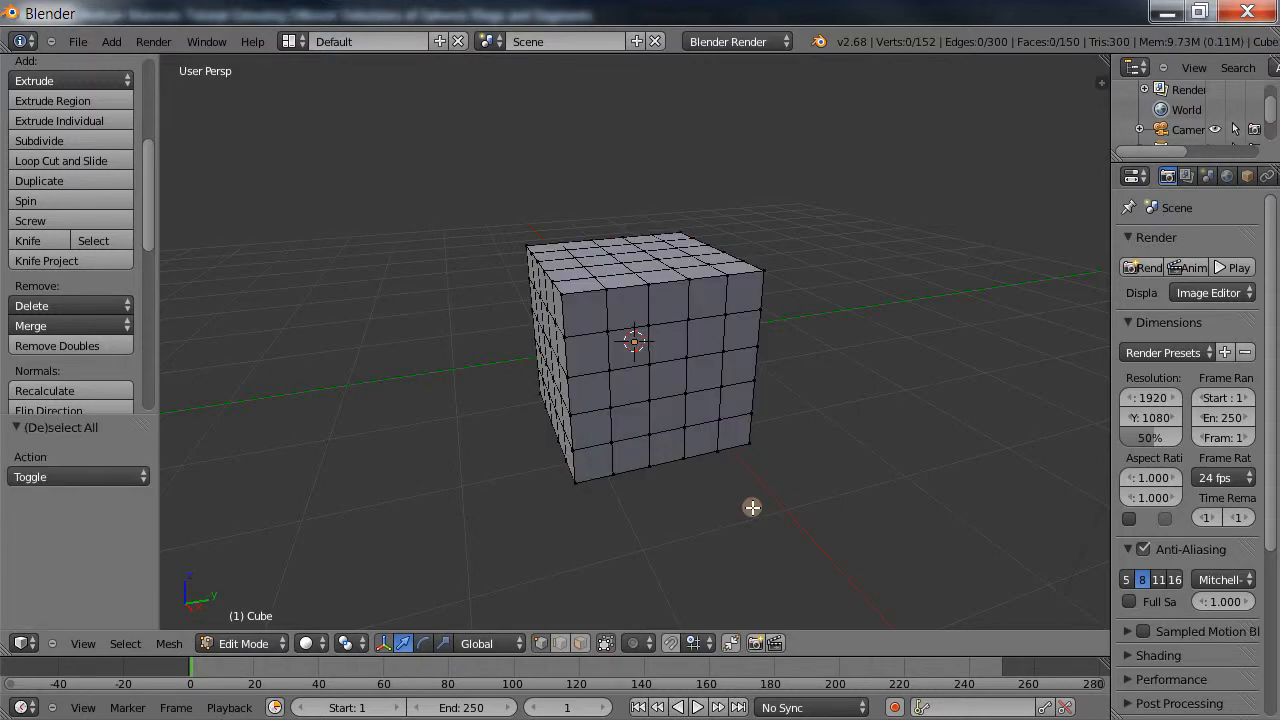
key(a)
key(a)
key(a)
key(a)
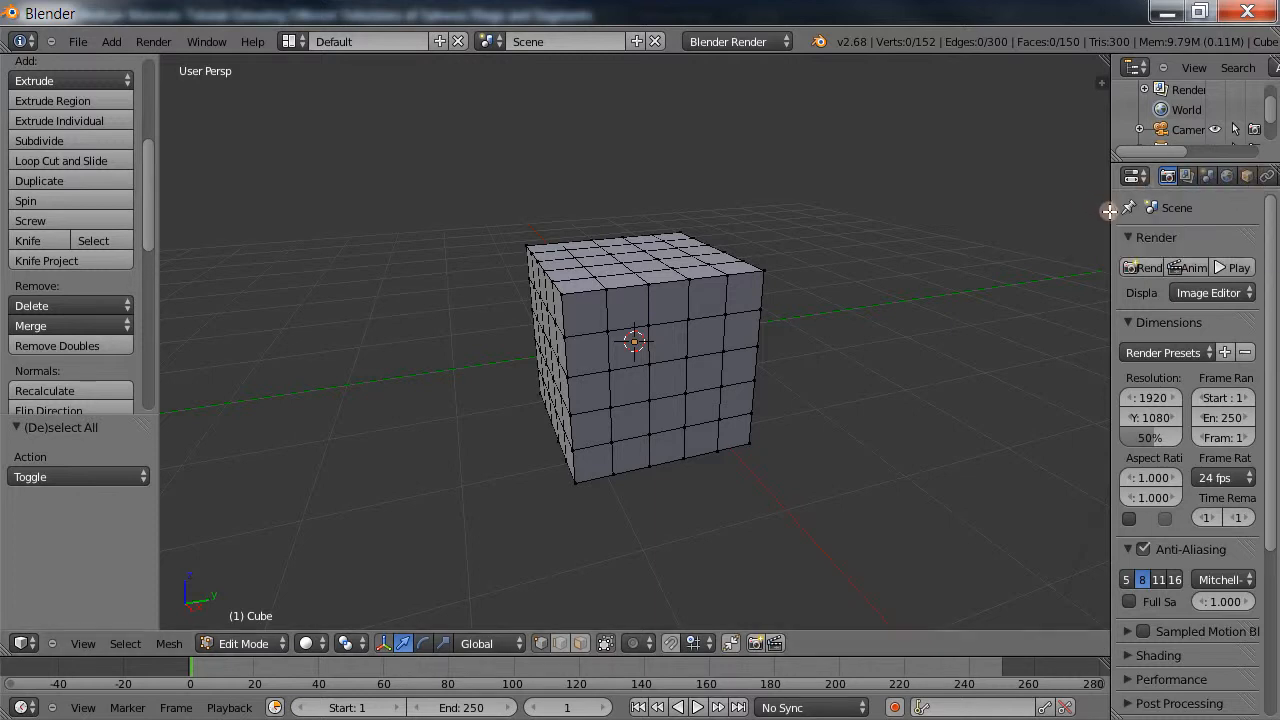
- Rename the cube's existing material to Blue and give it a blue-violet diffuse colour
drag(1112, 207, 1024, 208)
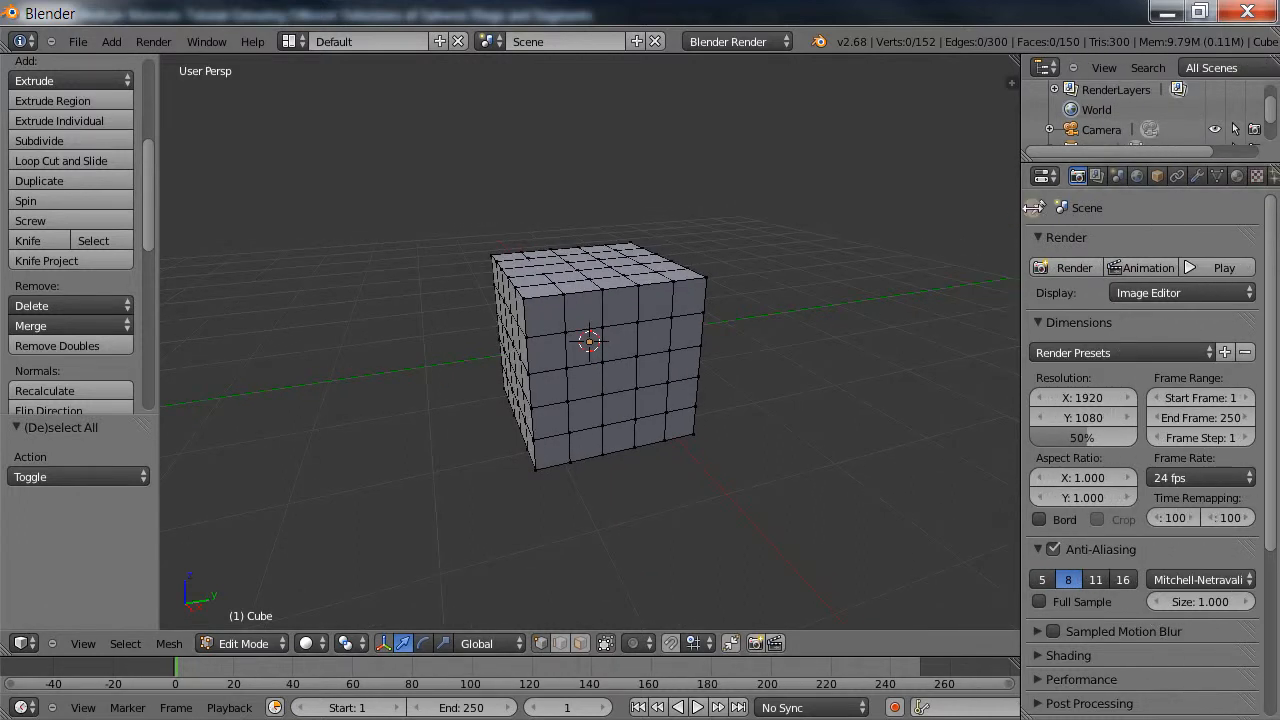
click(1237, 178)
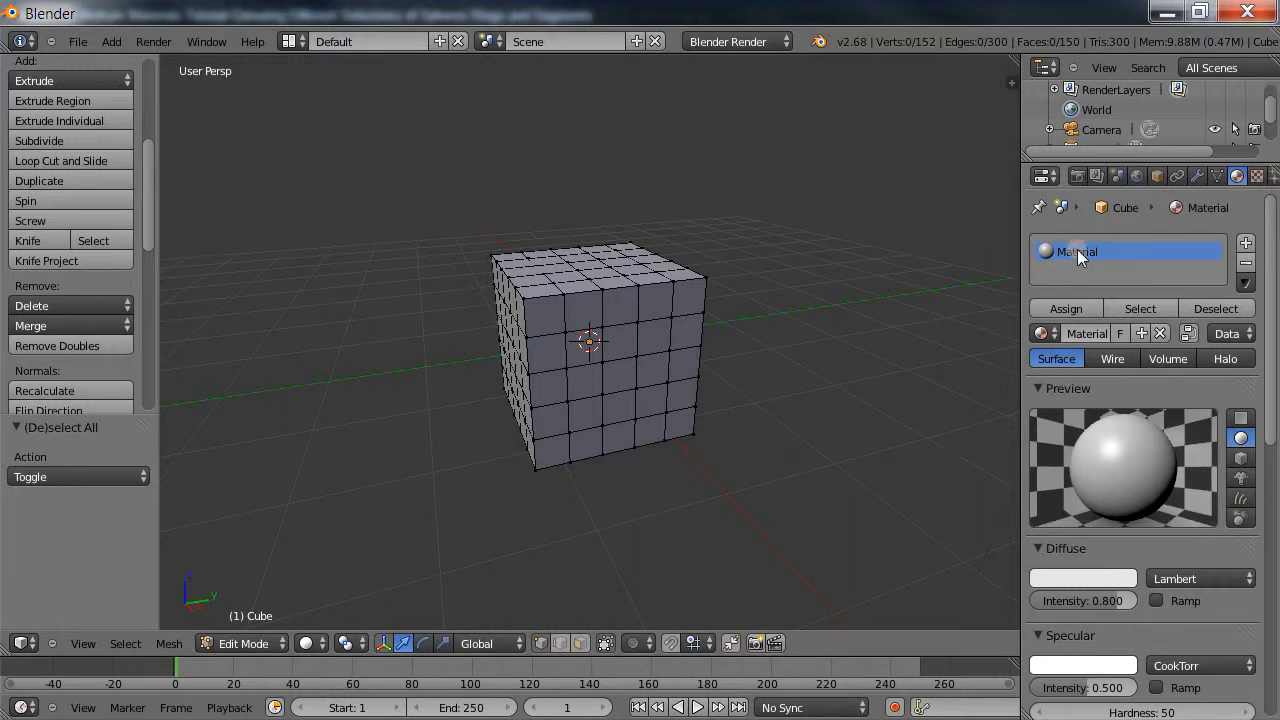
double_click(1090, 332)
text(Blue)
key(Return)
click(1109, 575)
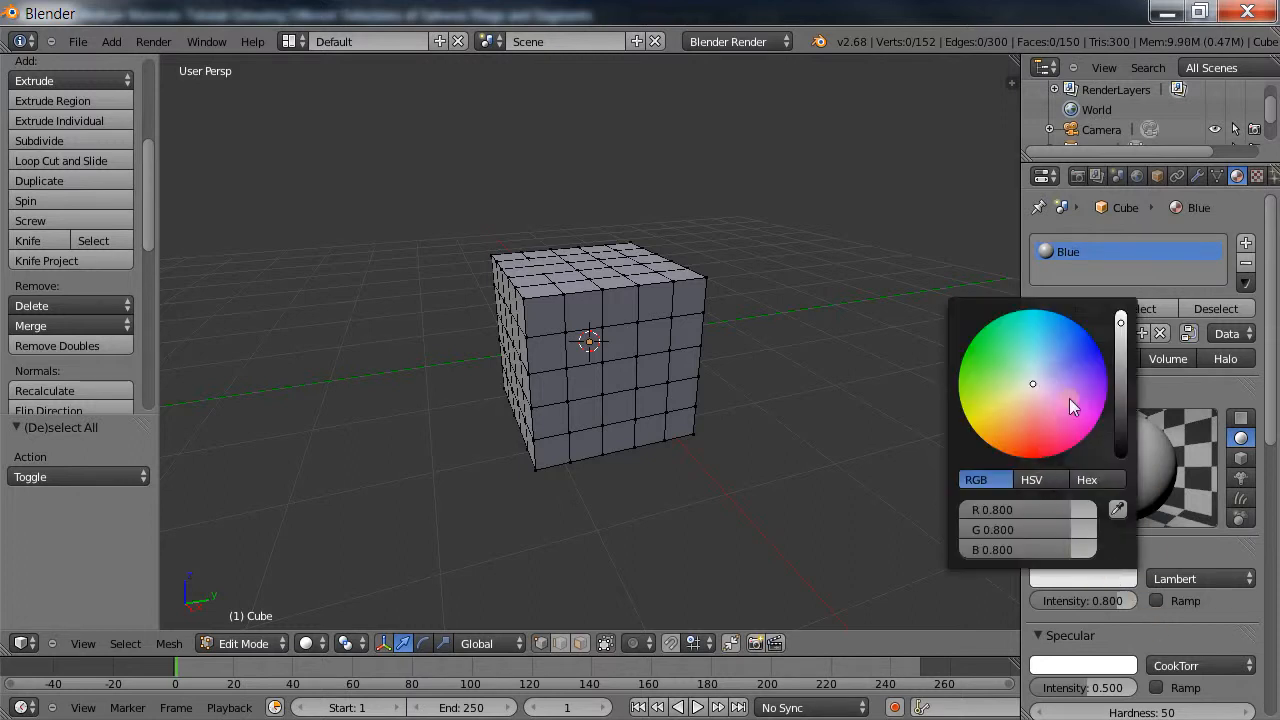
click(1098, 366)
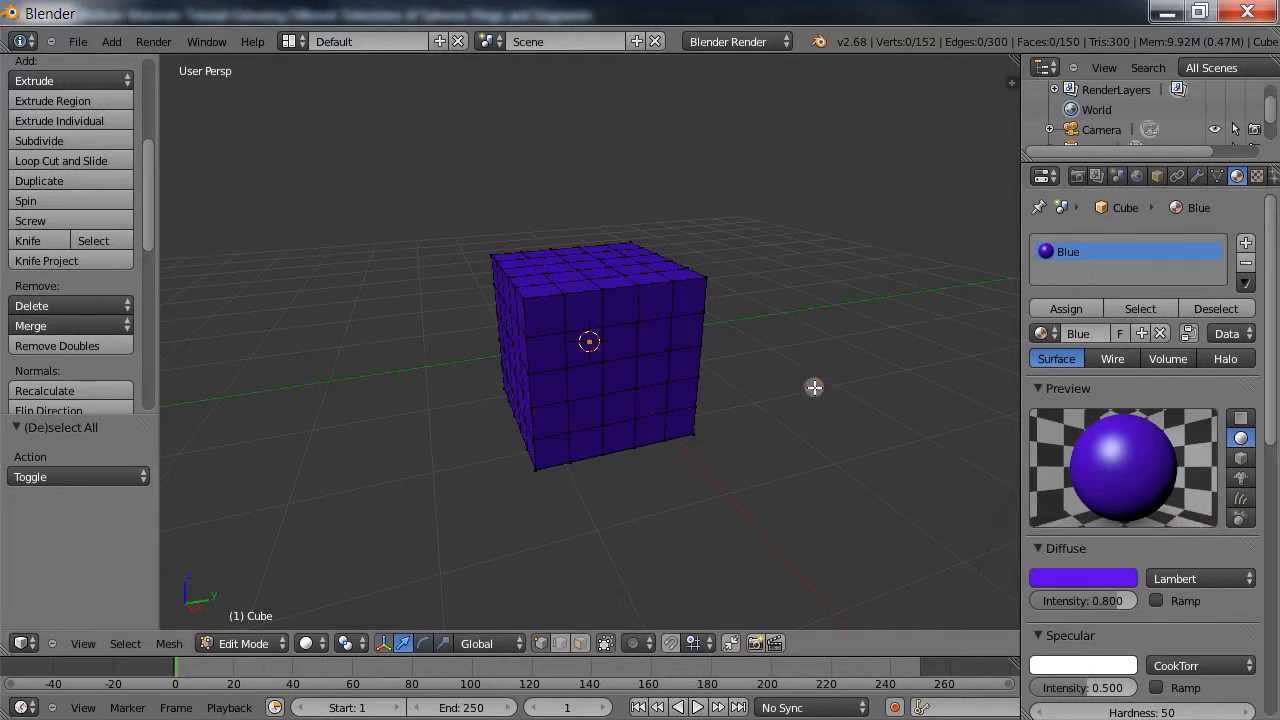
- Switch the mesh selection mode to faces, with a corner of the cube in close view
middle_drag(814, 386, 679, 431)
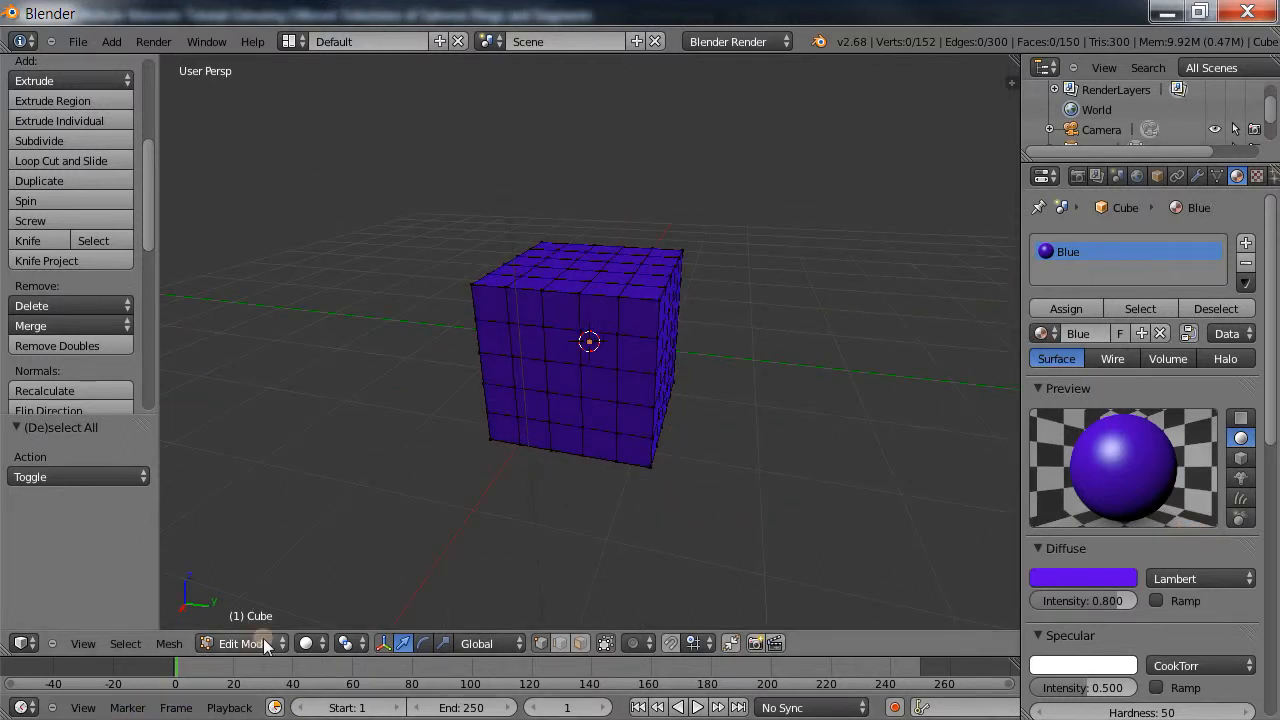
click(580, 643)
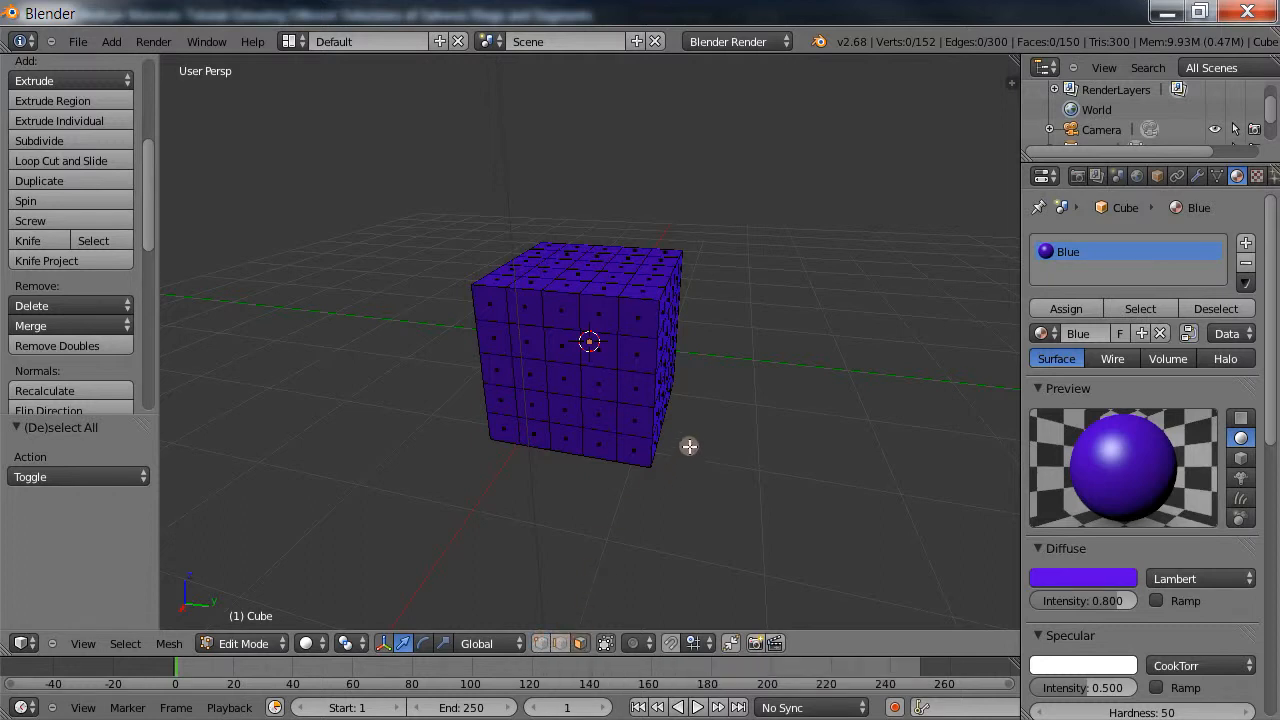
middle_drag(751, 483, 712, 475)
scroll(712, 475, up, 2)
- Select three neighbouring faces in the second row of one side plus the adjoining face around the corner
right_click(624, 388)
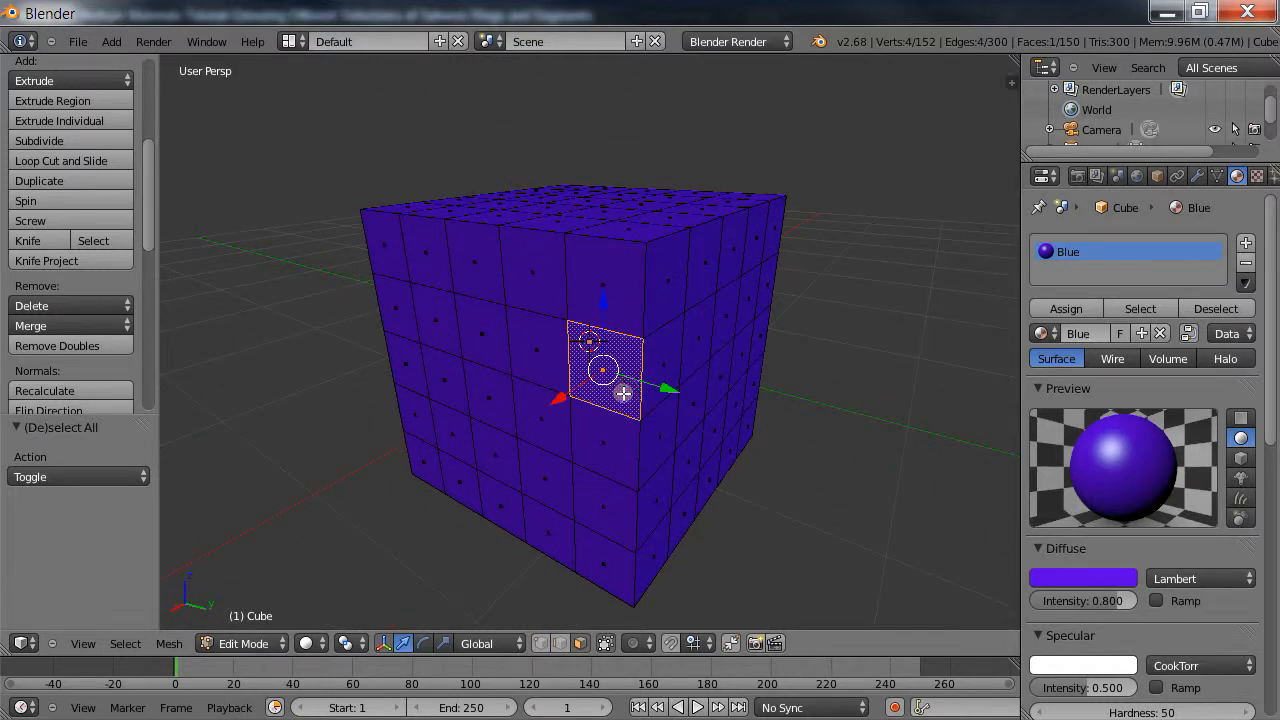
shift+right_click(535, 343)
shift+right_click(463, 340)
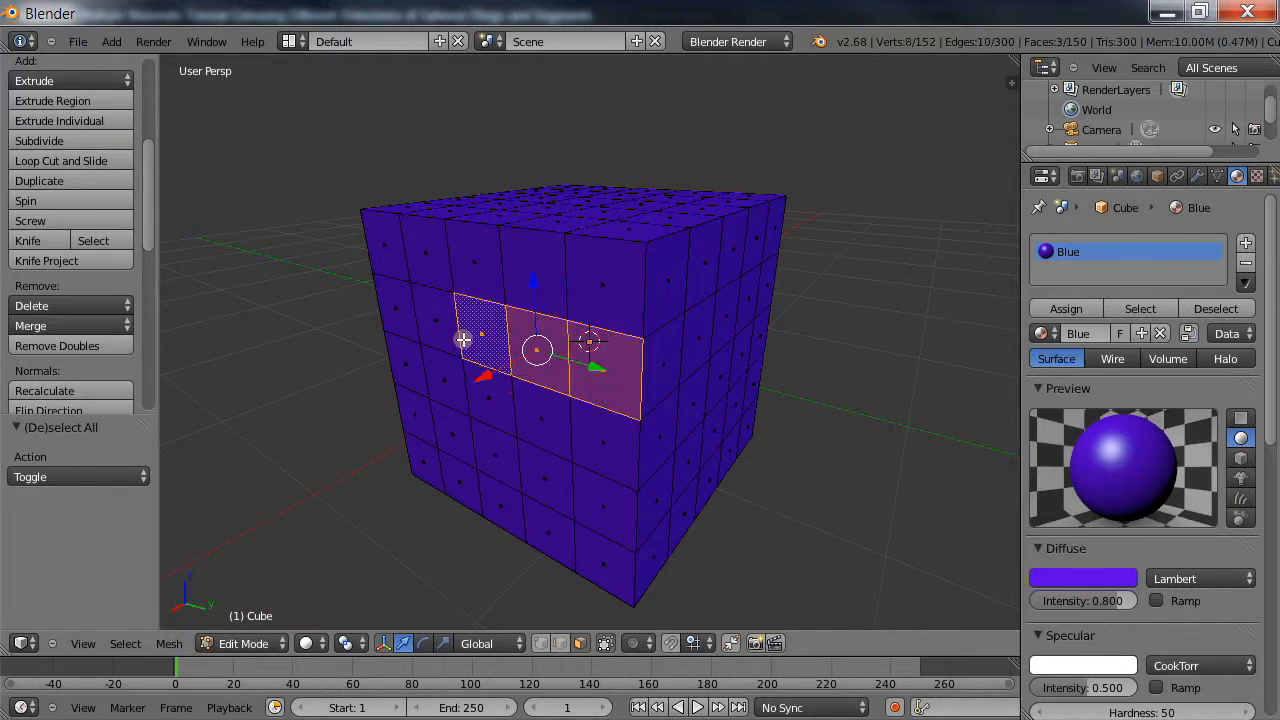
shift+right_click(658, 362)
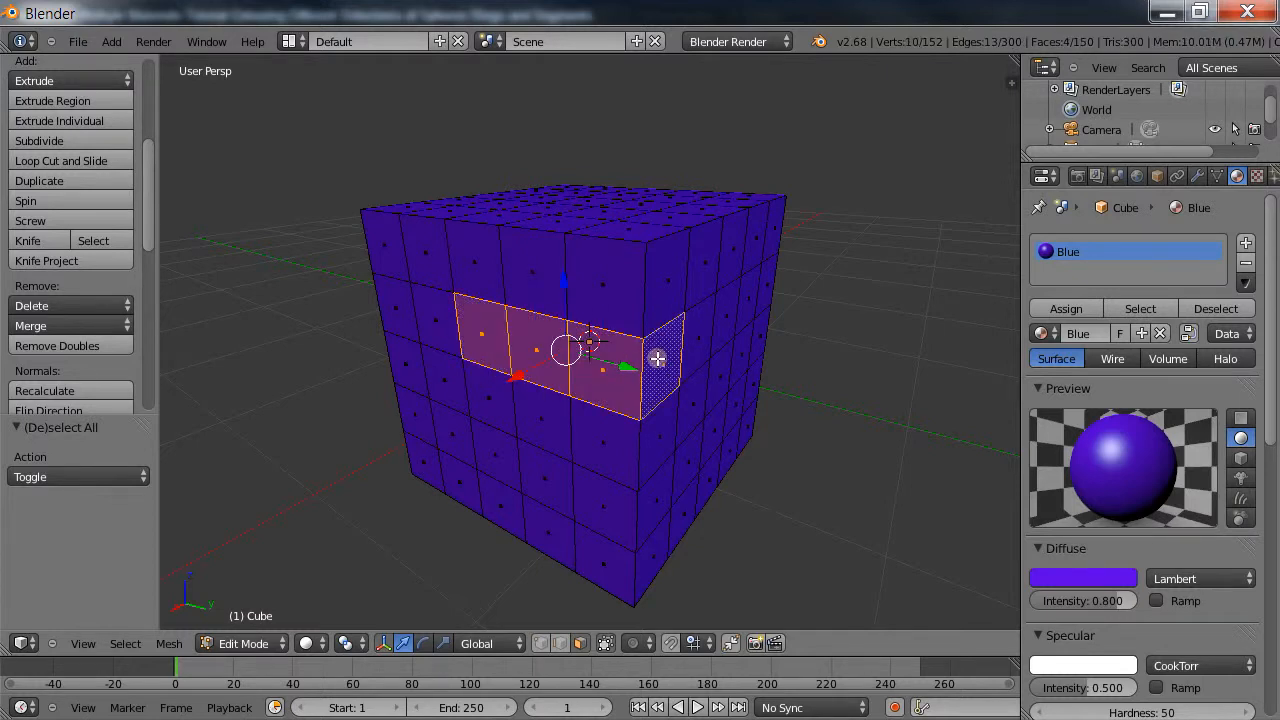
- Select various single horizontal and vertical face loops around the cube, each replacing the previous selection
alt+right_click(713, 325)
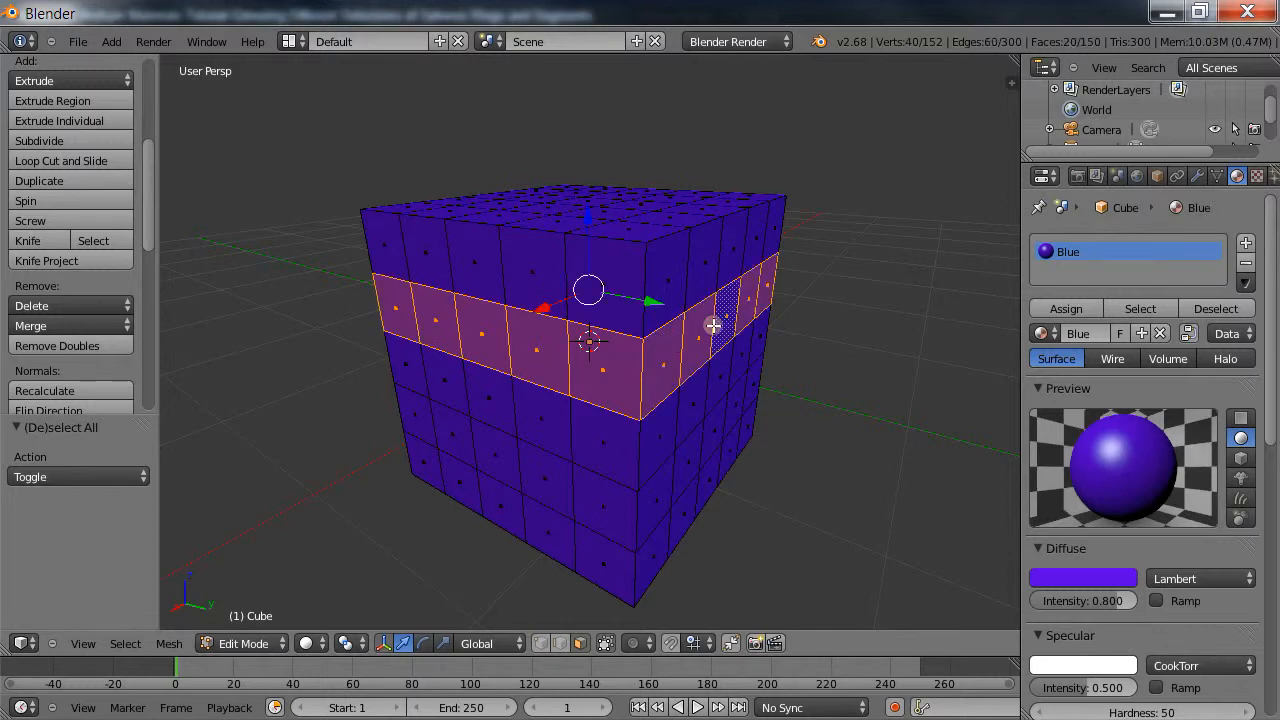
alt+right_click(555, 267)
alt+right_click(532, 310)
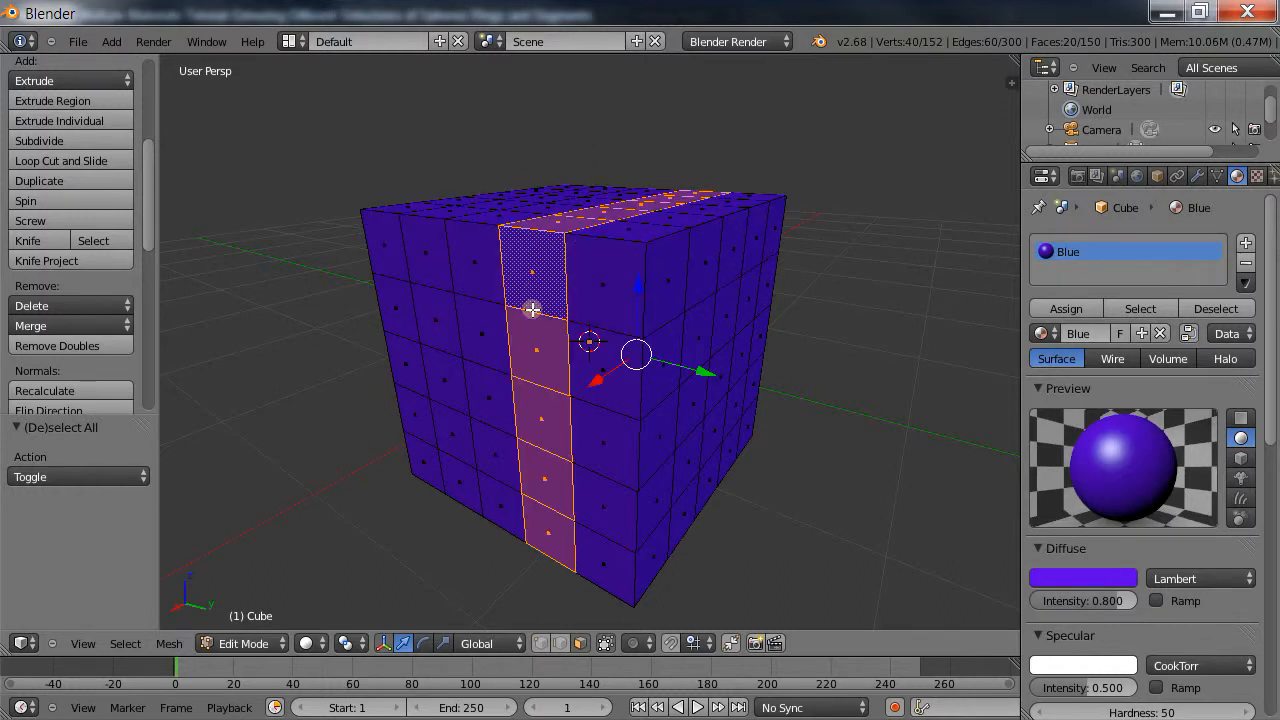
alt+right_click(640, 434)
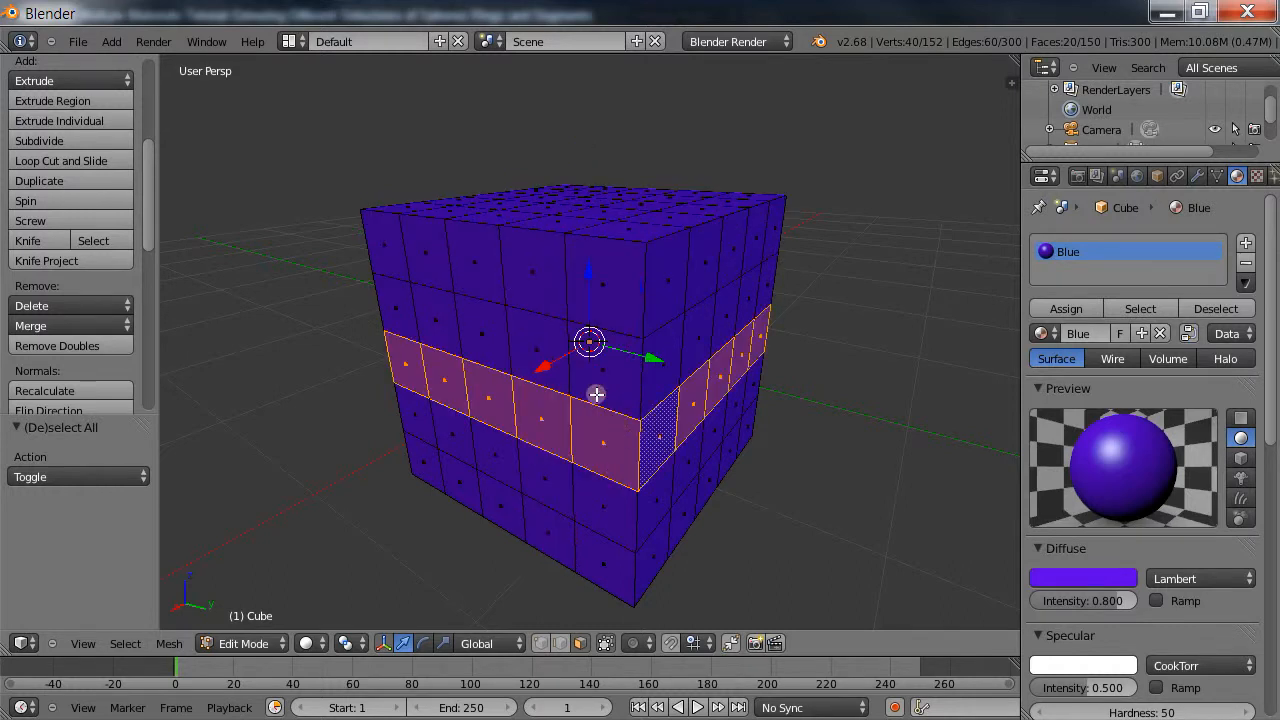
alt+right_click(524, 305)
alt+right_click(500, 278)
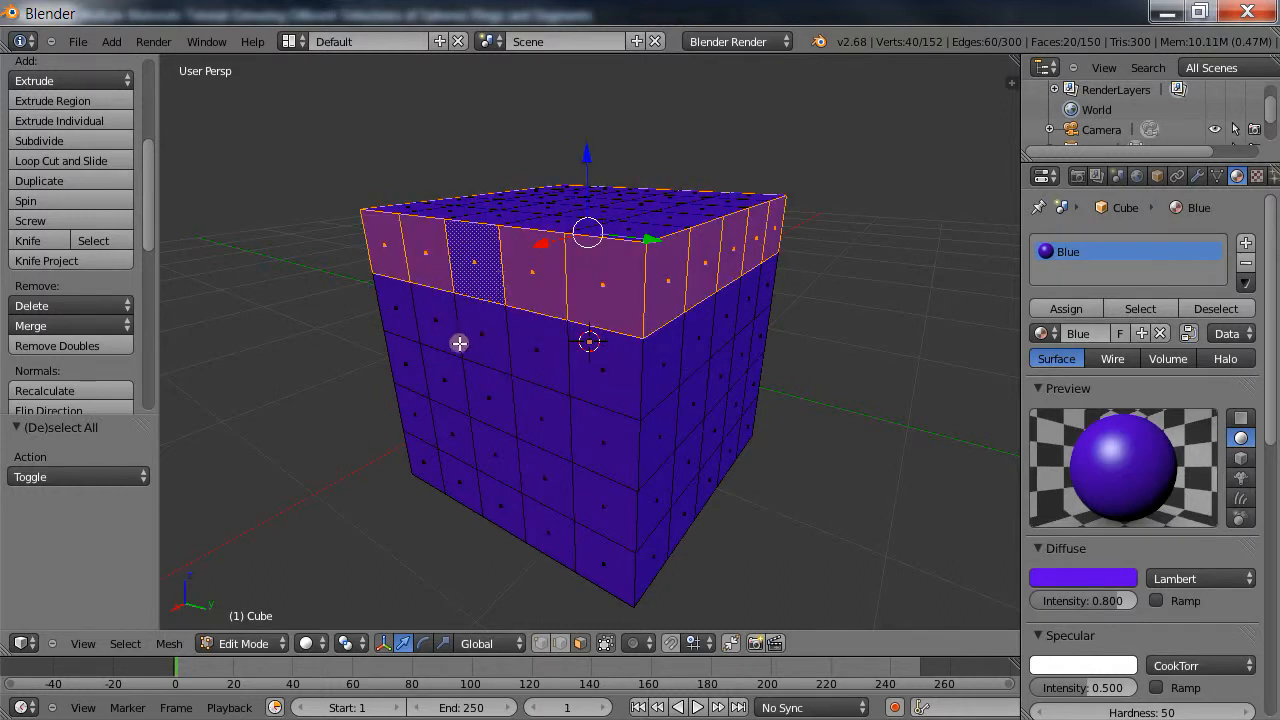
alt+right_click(459, 343)
alt+right_click(494, 425)
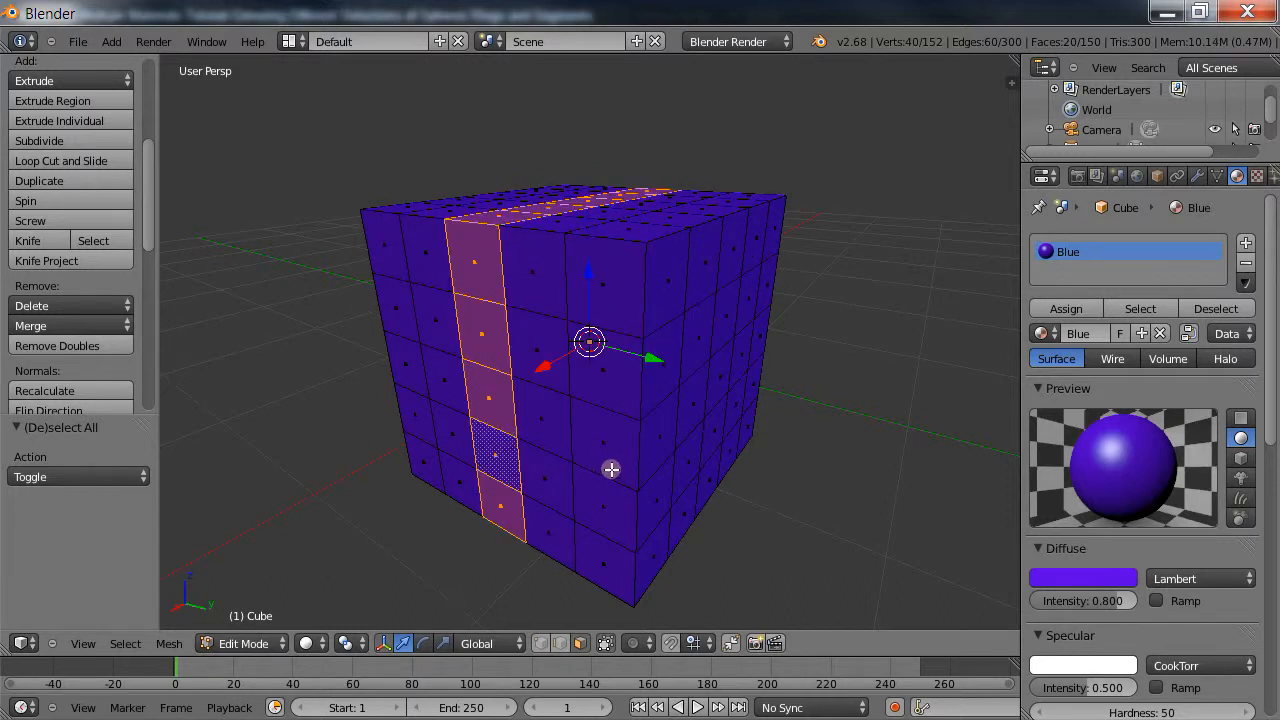
- Select the cube's middle and top horizontal face loops together with the vertical loops through the centre column and the corner column
alt+right_click(634, 451)
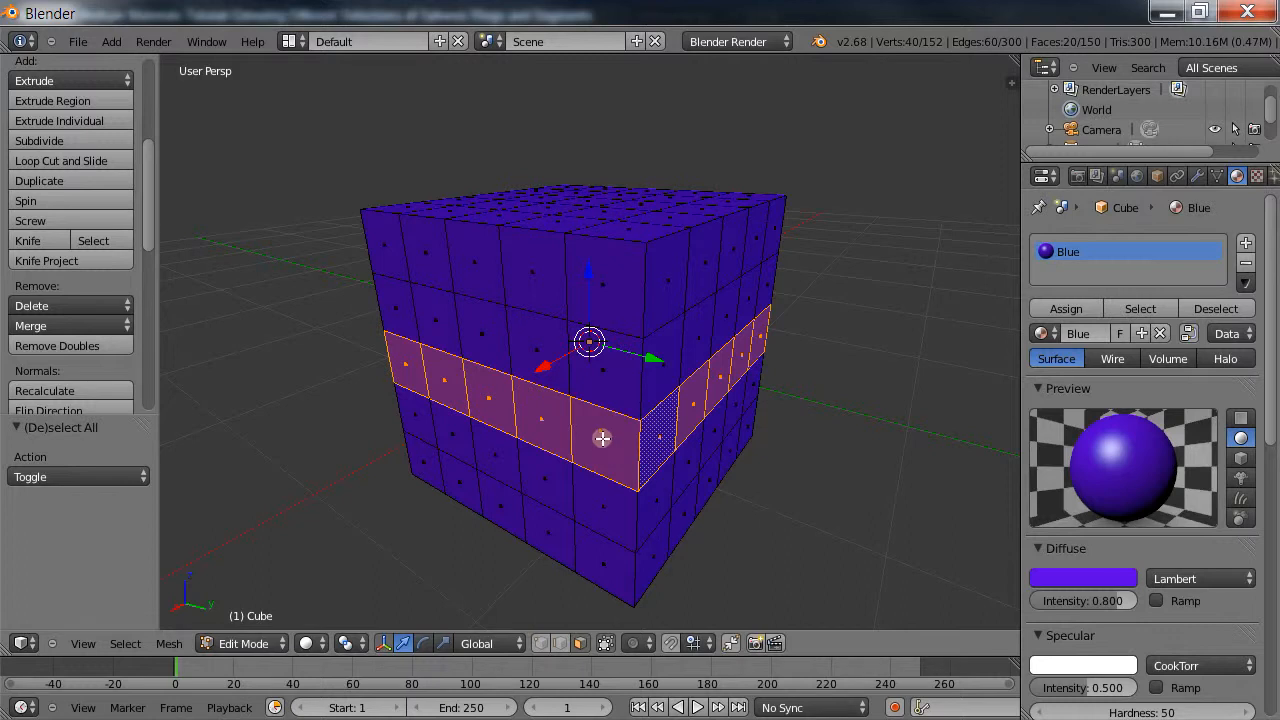
shift+right_click(602, 279)
shift+right_click(530, 281)
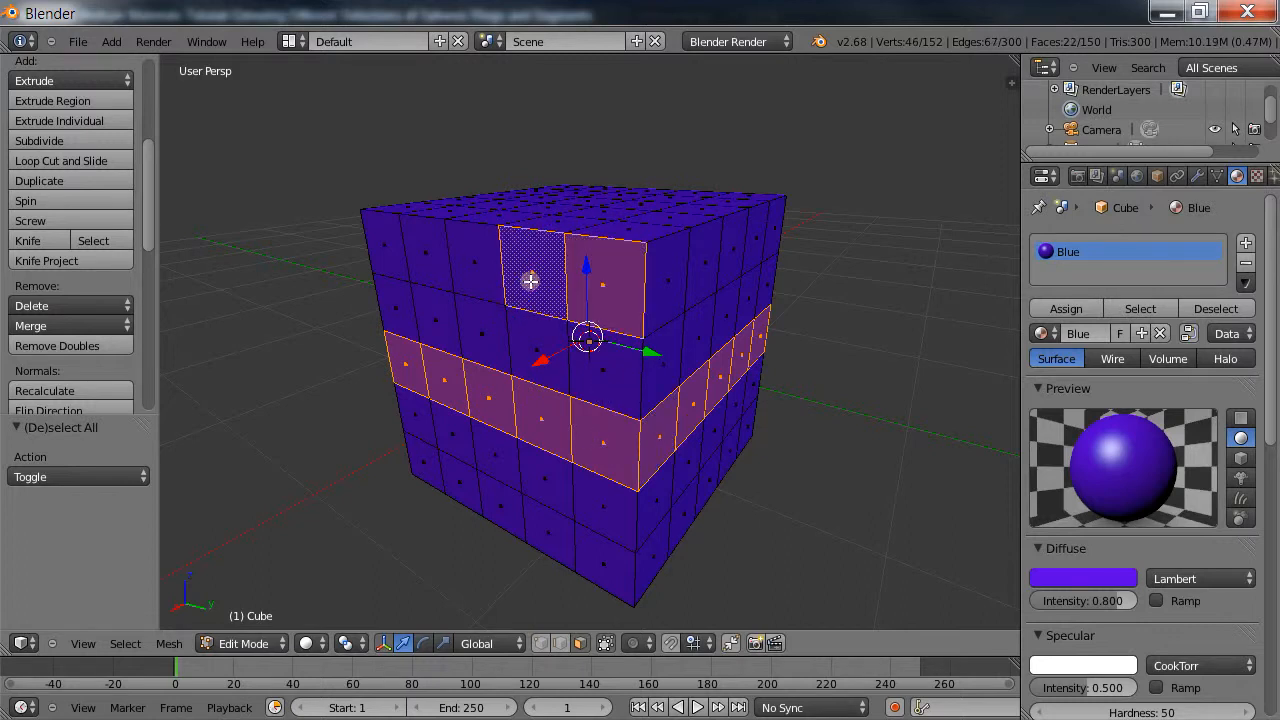
alt+shift+right_click(450, 275)
alt+shift+right_click(473, 295)
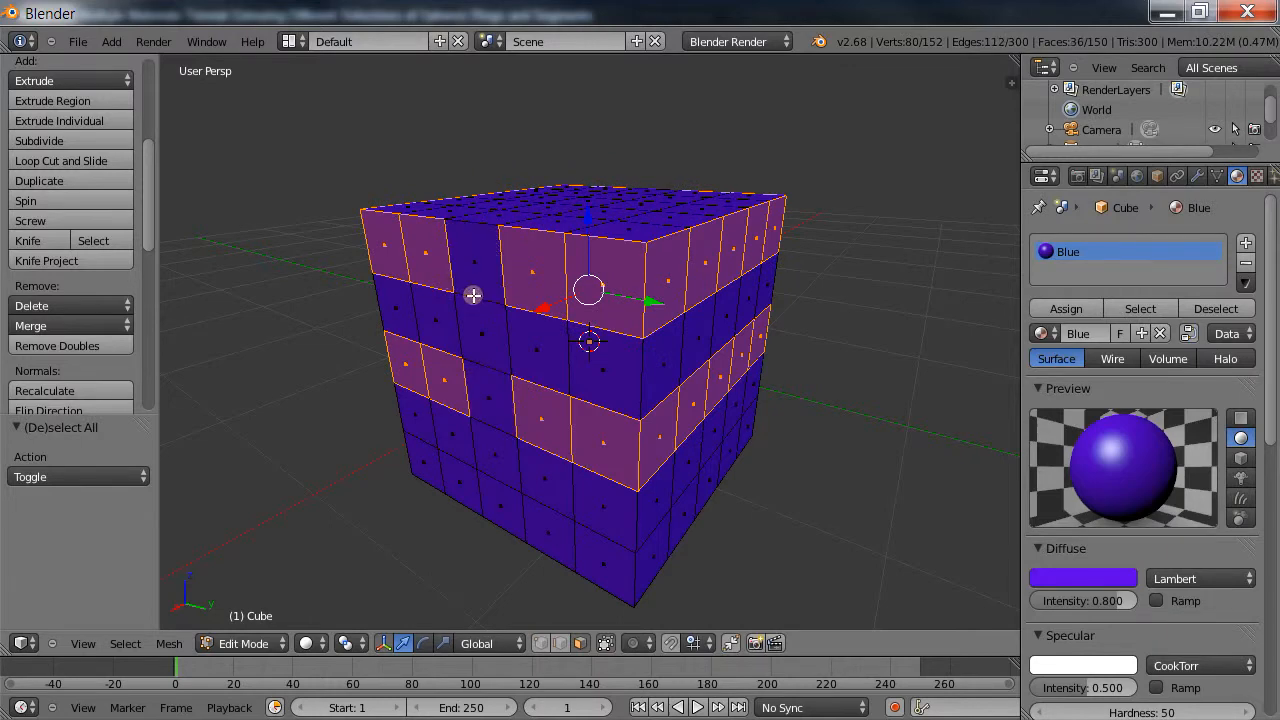
alt+shift+right_click(473, 295)
alt+shift+right_click(600, 400)
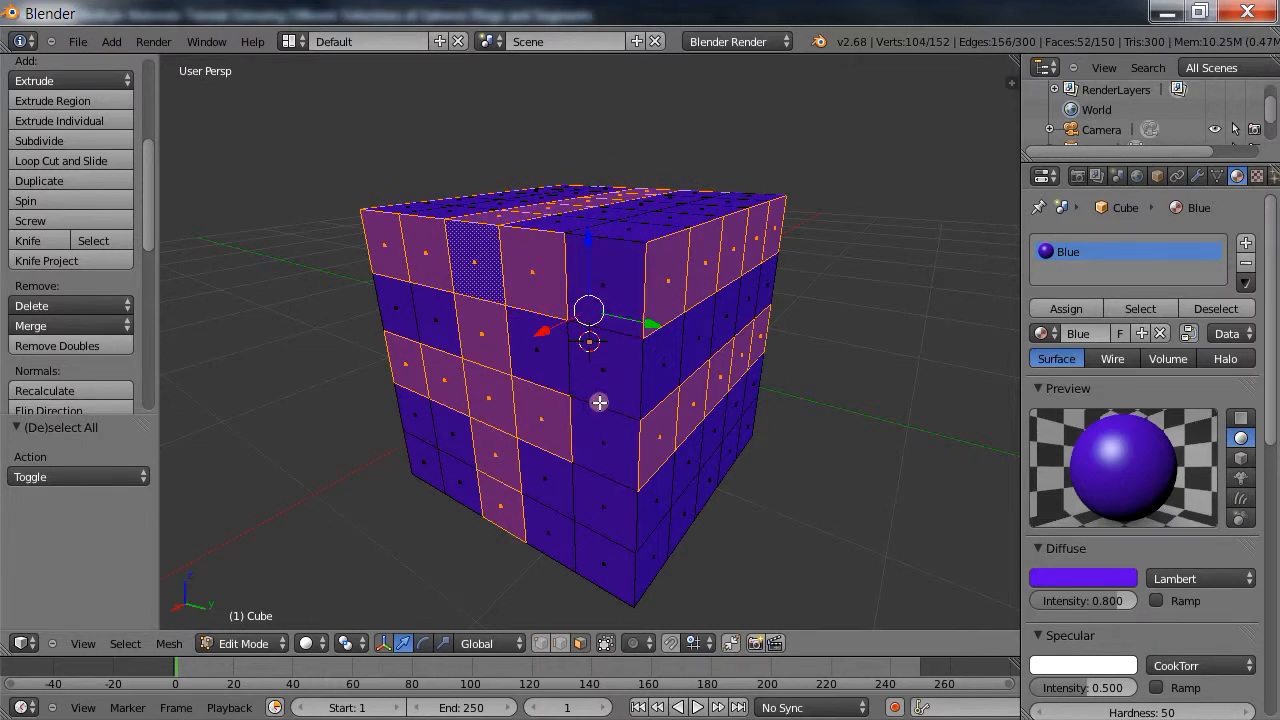
alt+shift+right_click(599, 402)
mouse_move(788, 491)
middle_down()
mouse_move(786, 526)
mouse_move(769, 535)
mouse_move(771, 506)
middle_up()
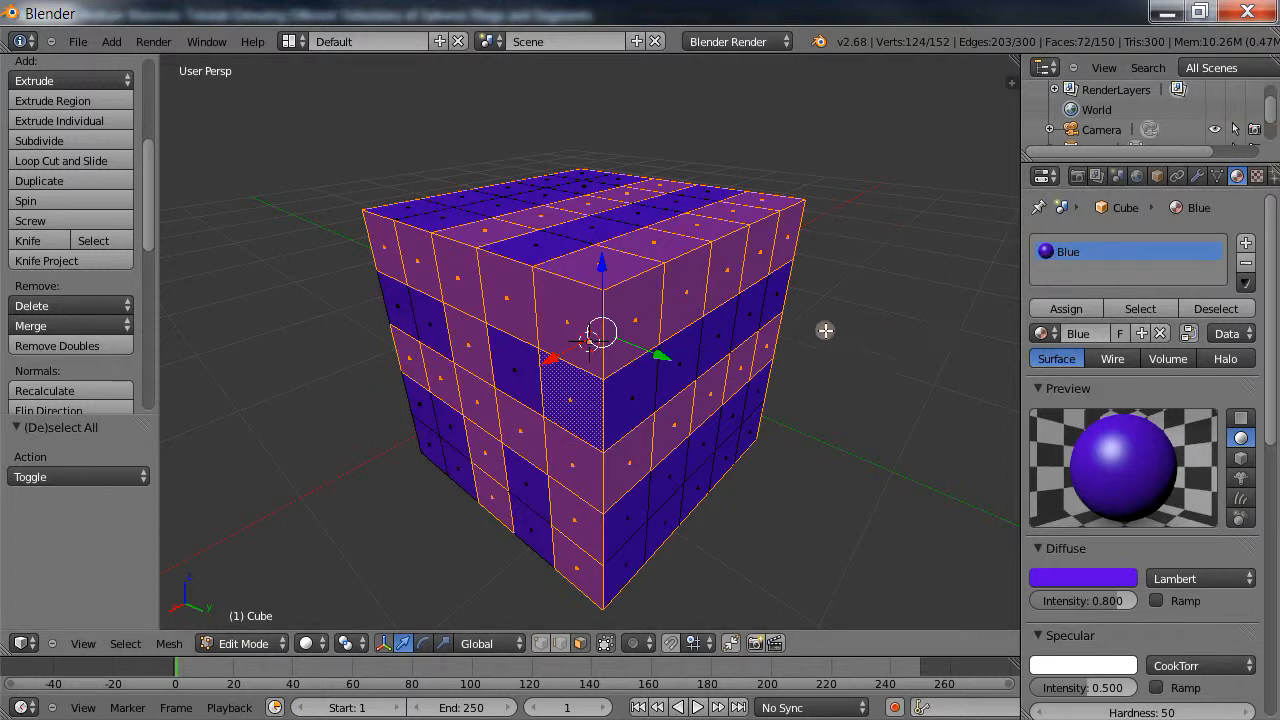
- Add a second material slot to the cube with a new material named Yellow
click(1248, 243)
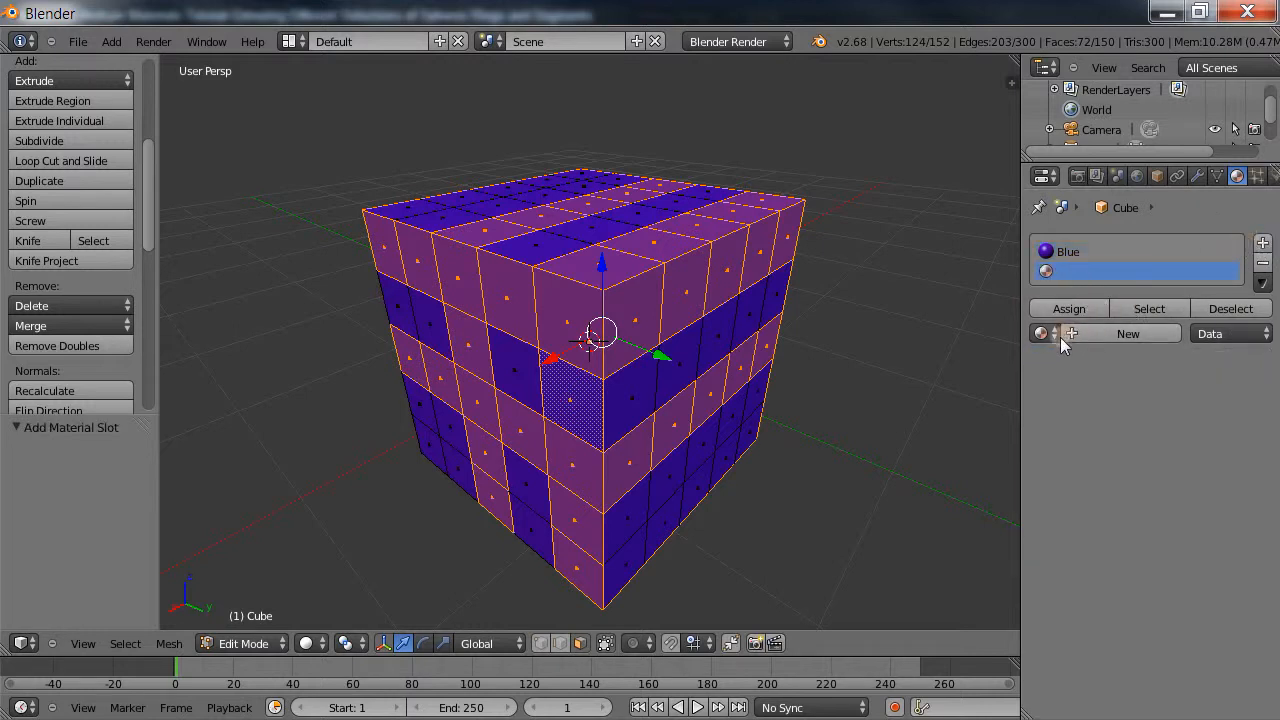
click(1112, 332)
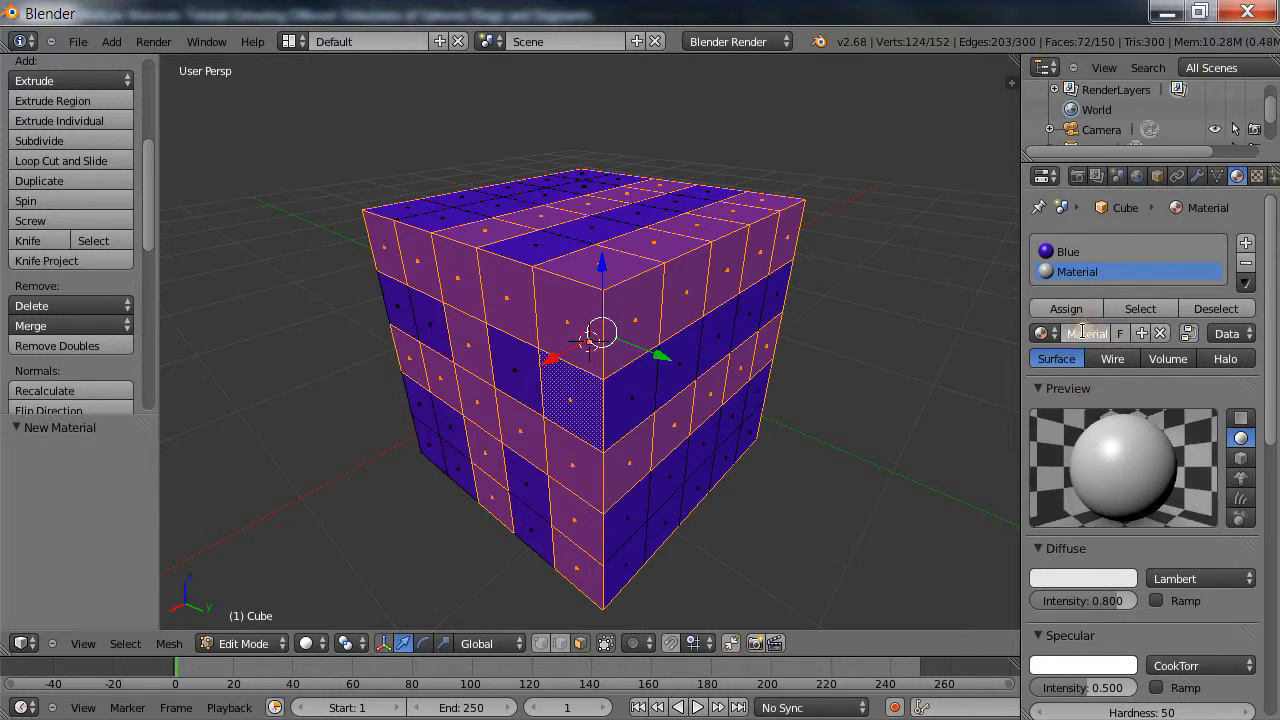
text(Yellow)
key(Return)
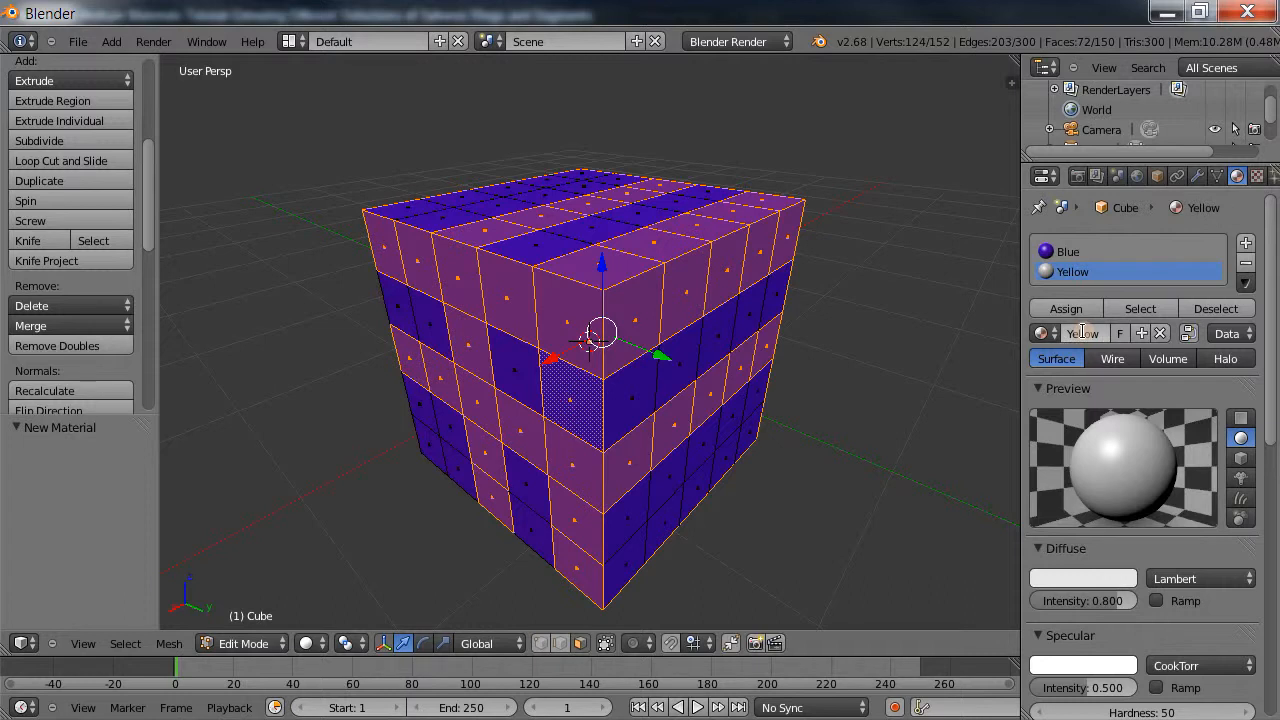
- Give the Yellow material a yellow diffuse colour and assign it to the selected face loops
click(1092, 577)
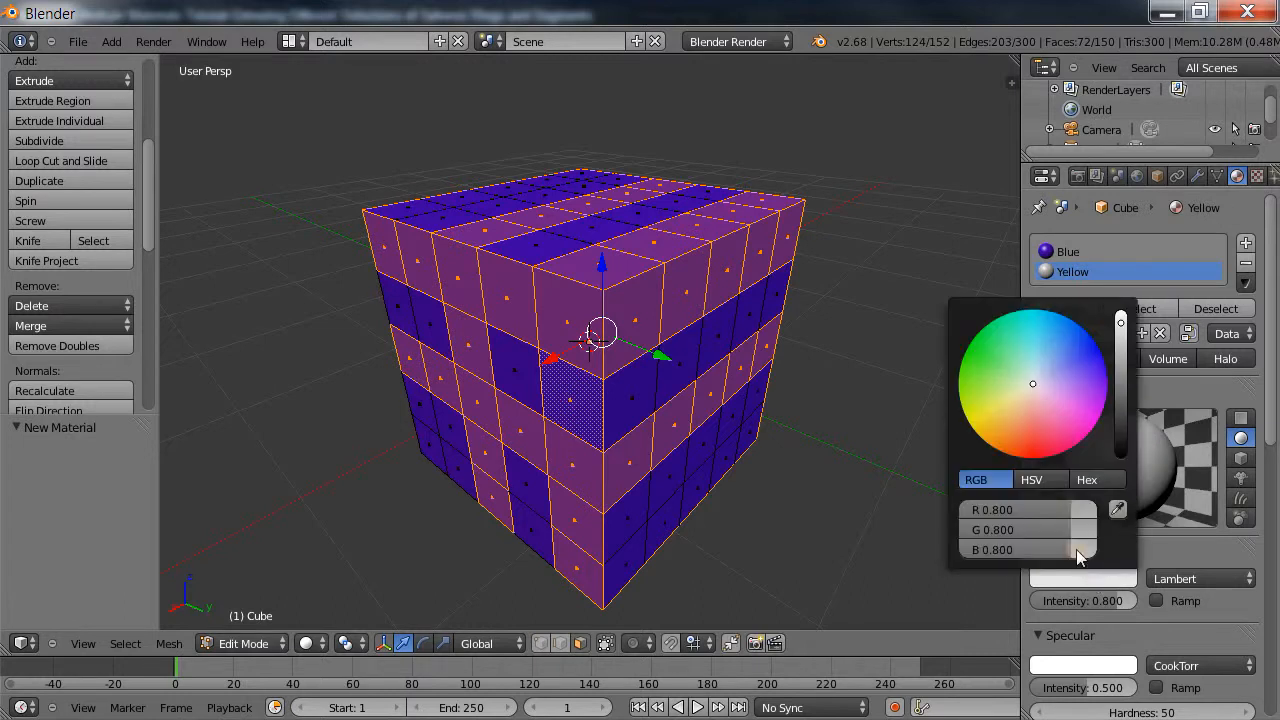
click(981, 413)
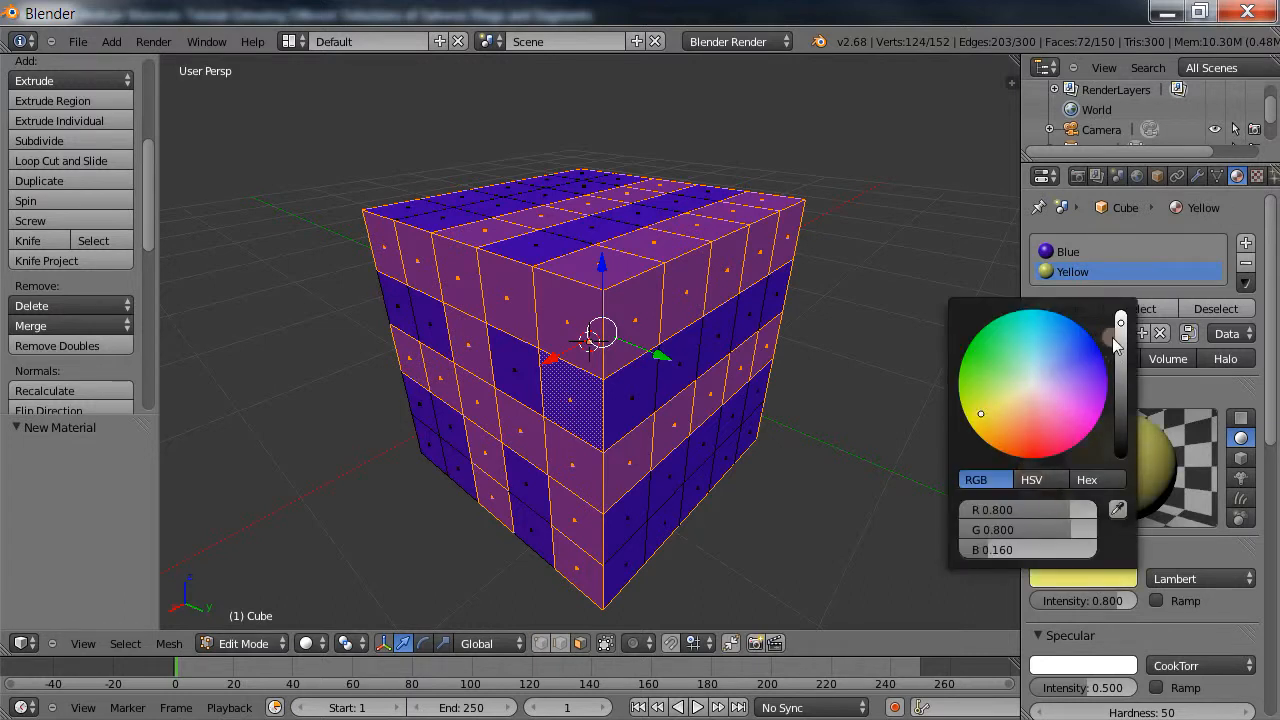
click(1217, 548)
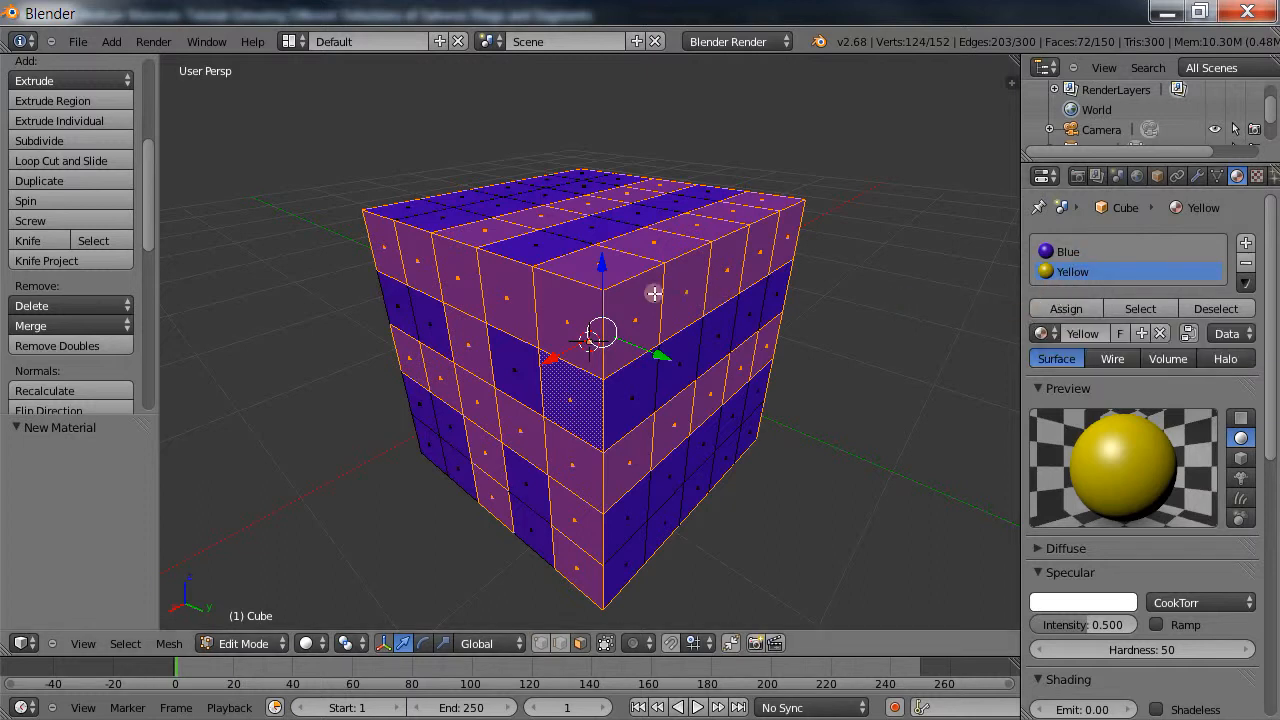
click(1061, 309)
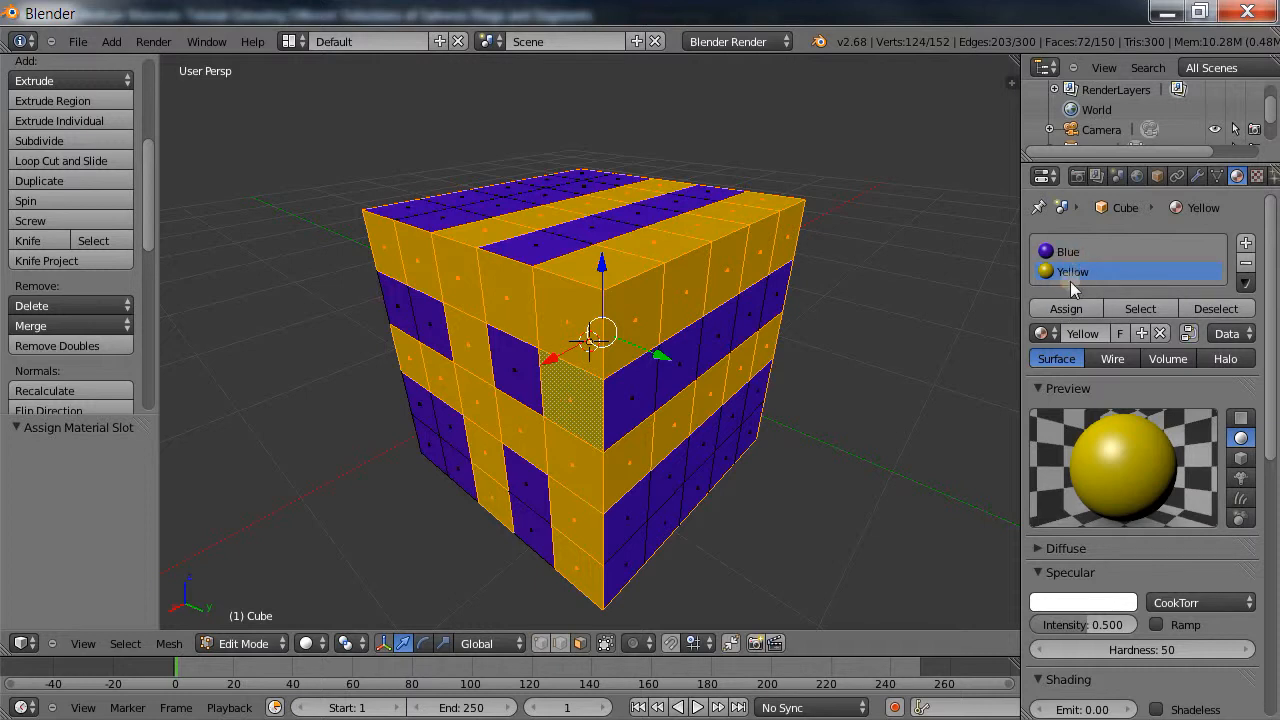
- Assign the Blue material to the selected face loops, reassign Yellow to them, and clear the selection
click(1067, 253)
click(1066, 309)
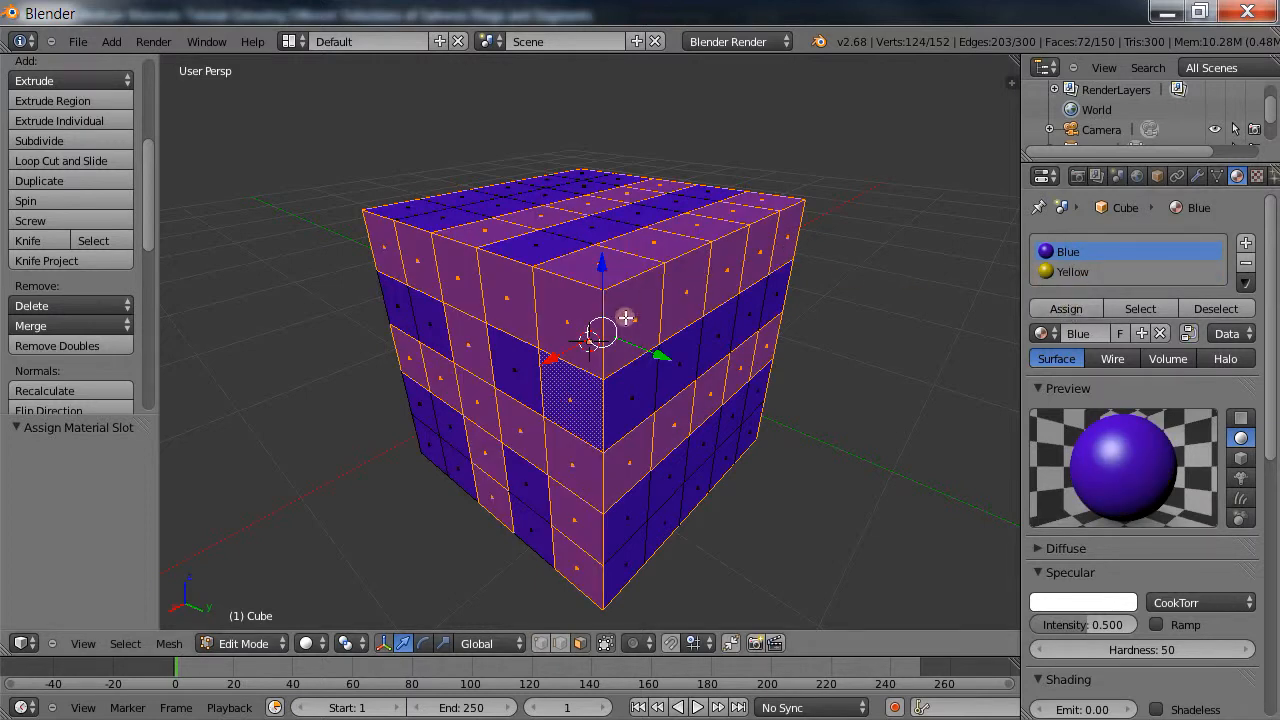
click(1063, 272)
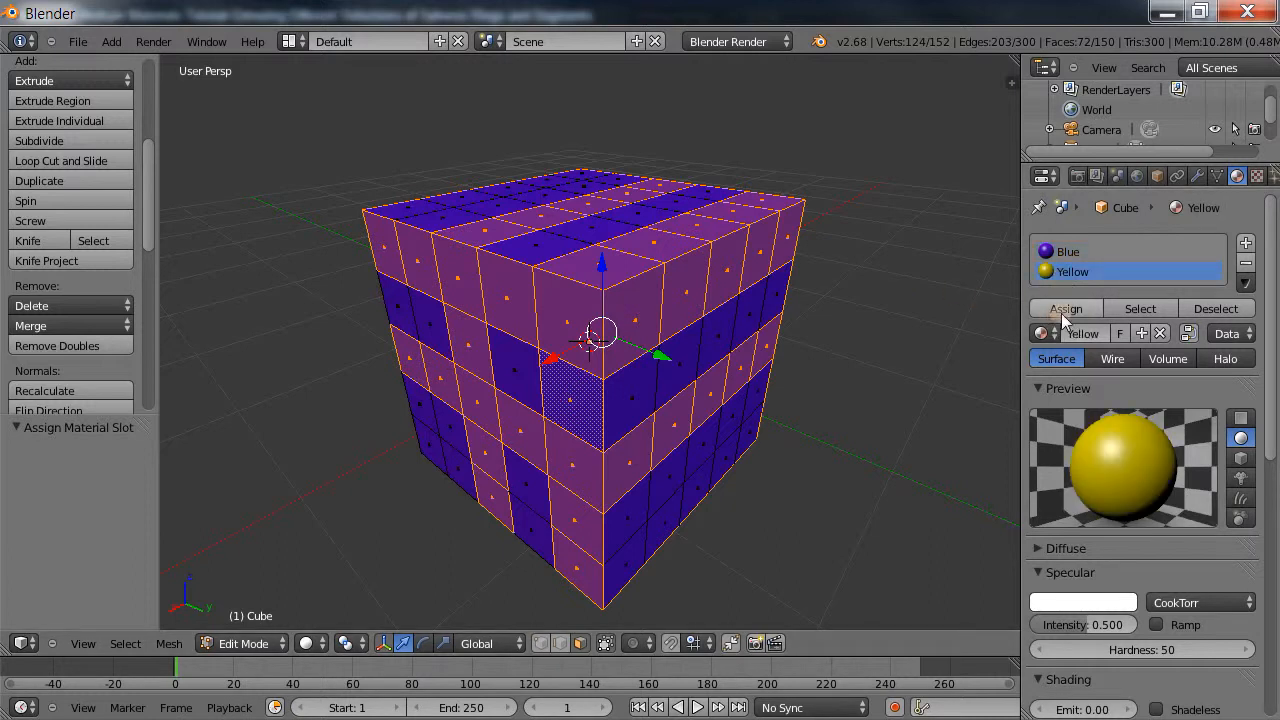
click(1068, 309)
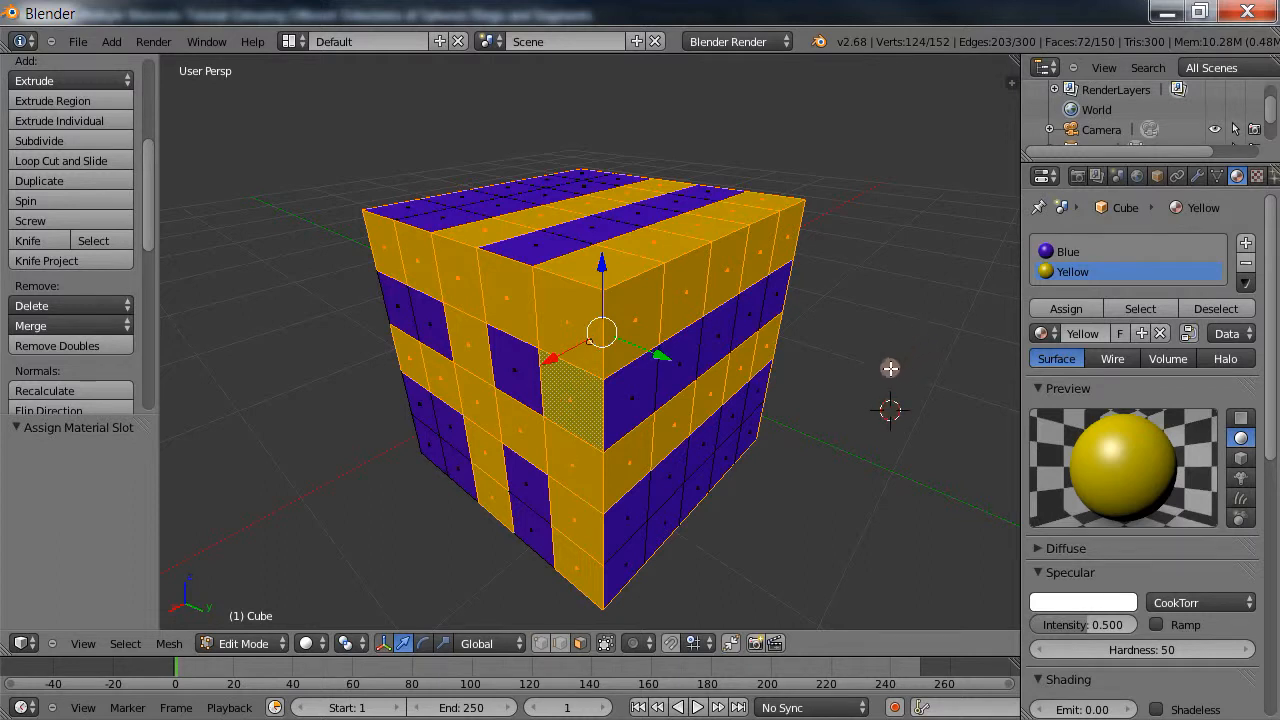
key(a)
click(892, 371)
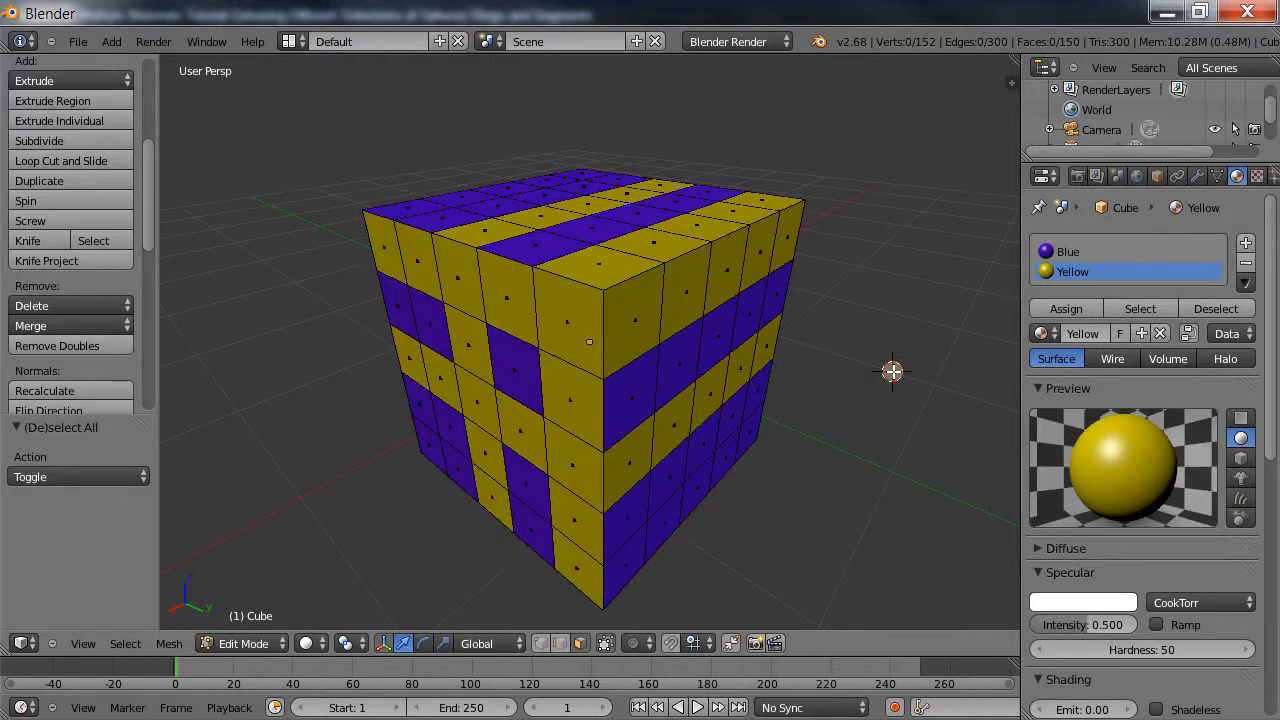
- Swap the material in the first slot from Blue to Yellow and back to Blue
click(1087, 254)
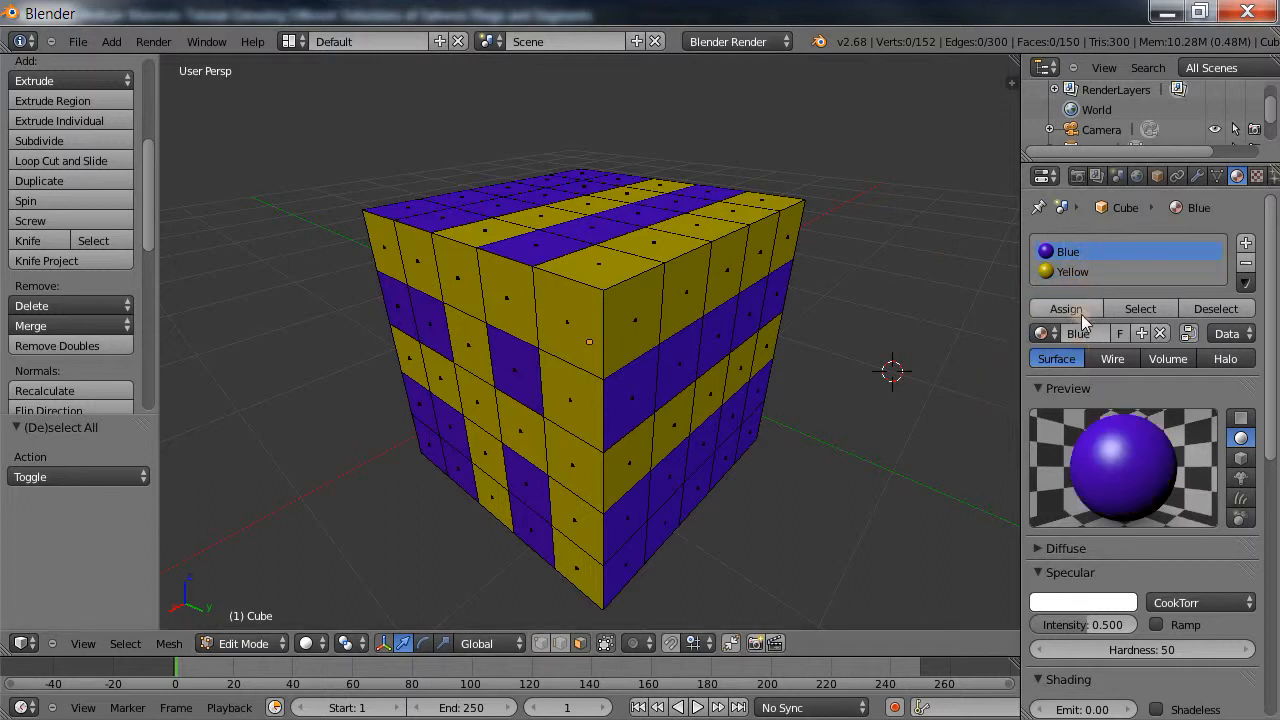
click(1052, 332)
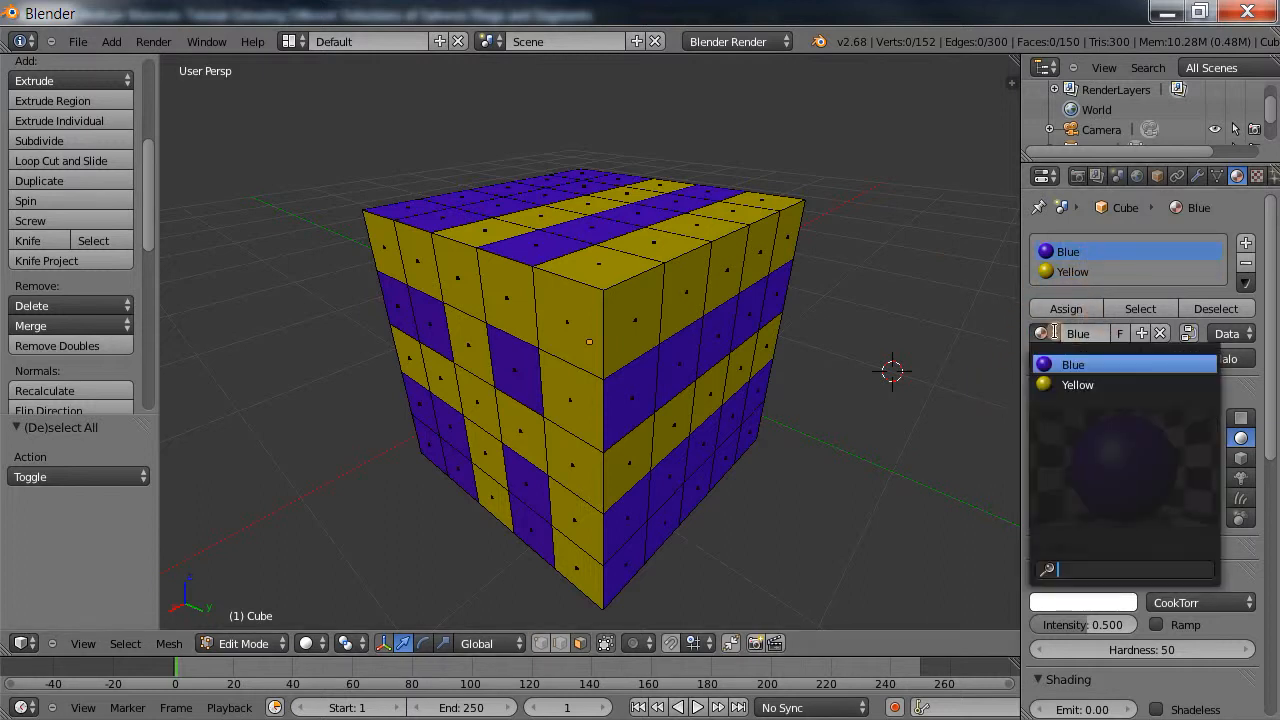
click(1063, 383)
click(1053, 328)
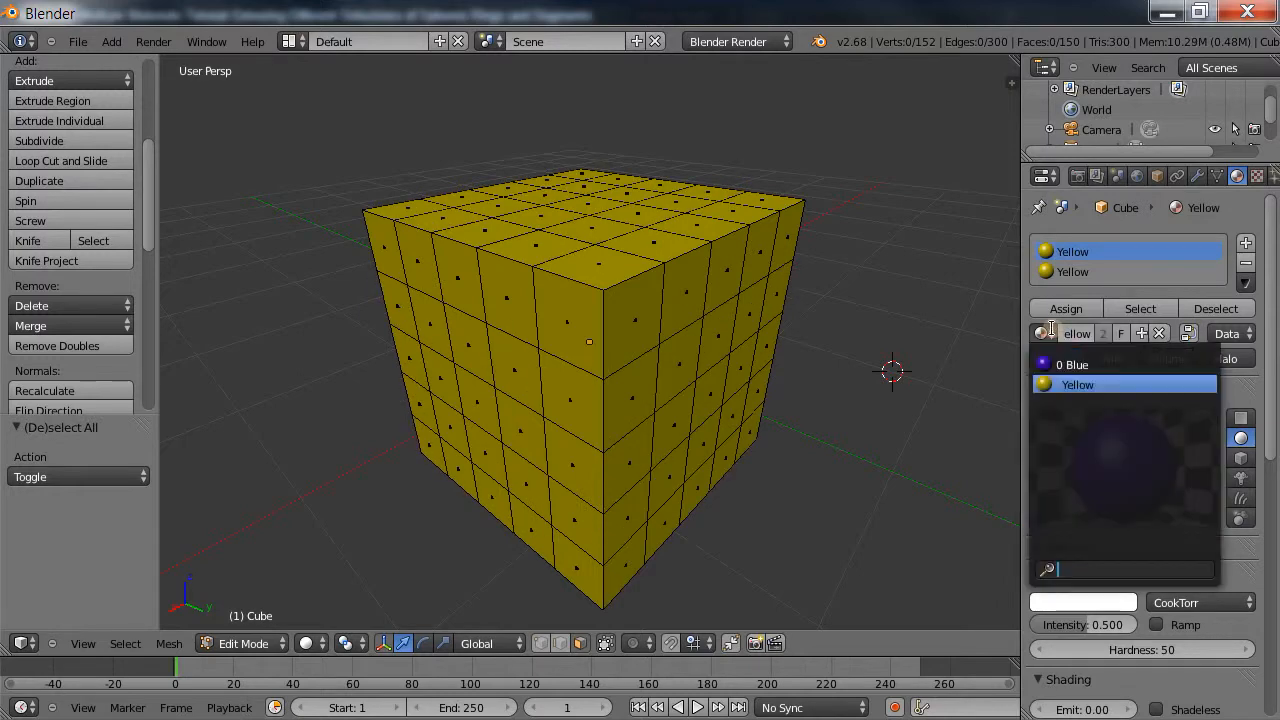
click(1068, 365)
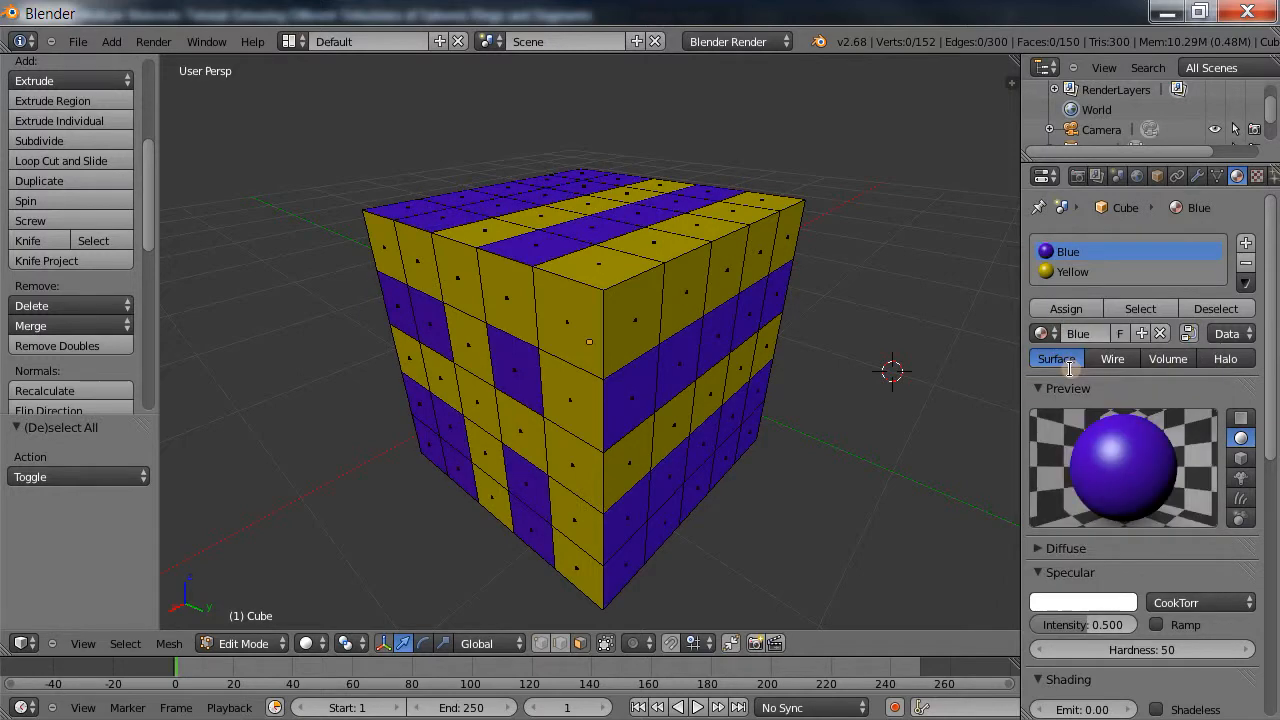
- Swap the material in the second slot from Yellow to Blue and back to Yellow
click(1074, 273)
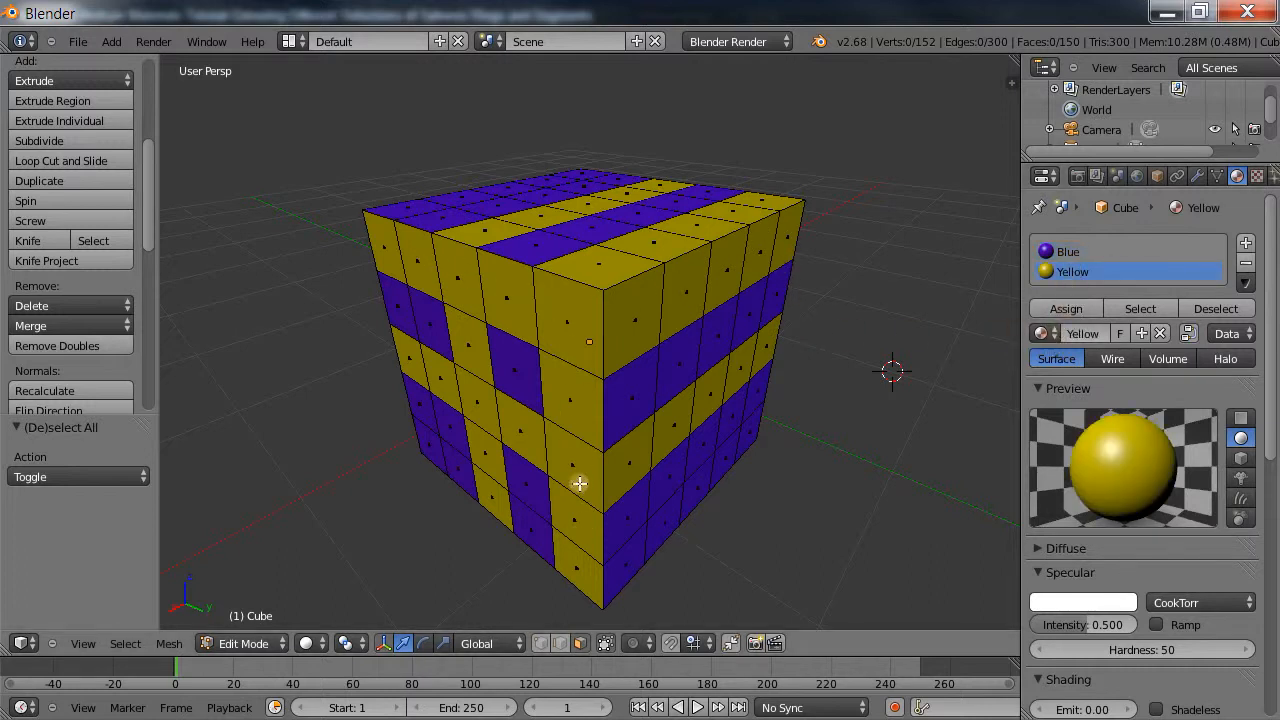
click(1054, 332)
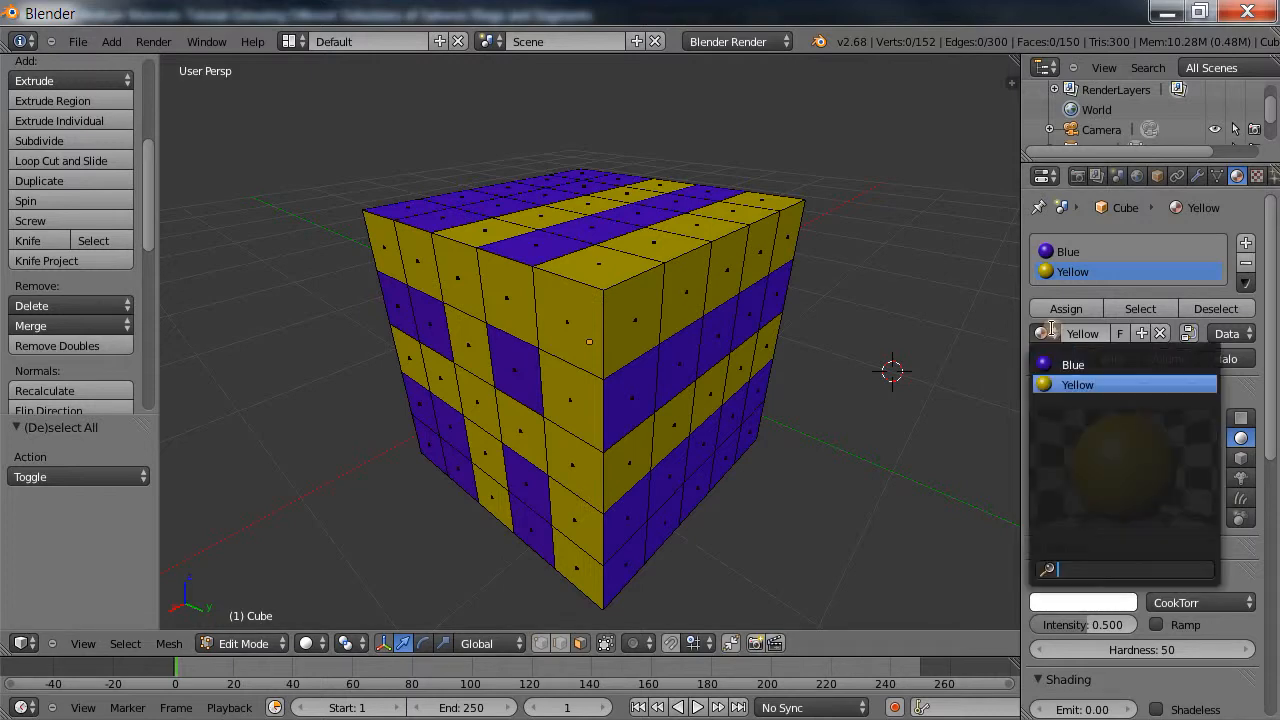
click(1055, 360)
click(1052, 335)
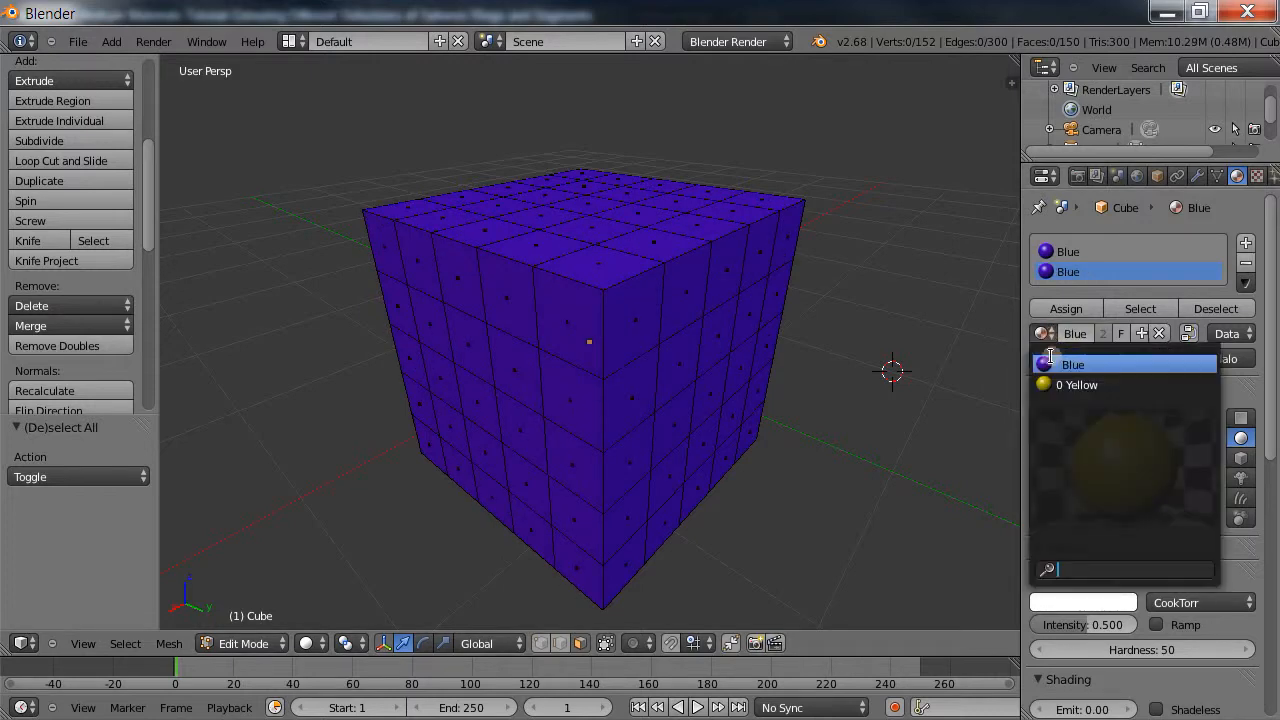
click(1065, 373)
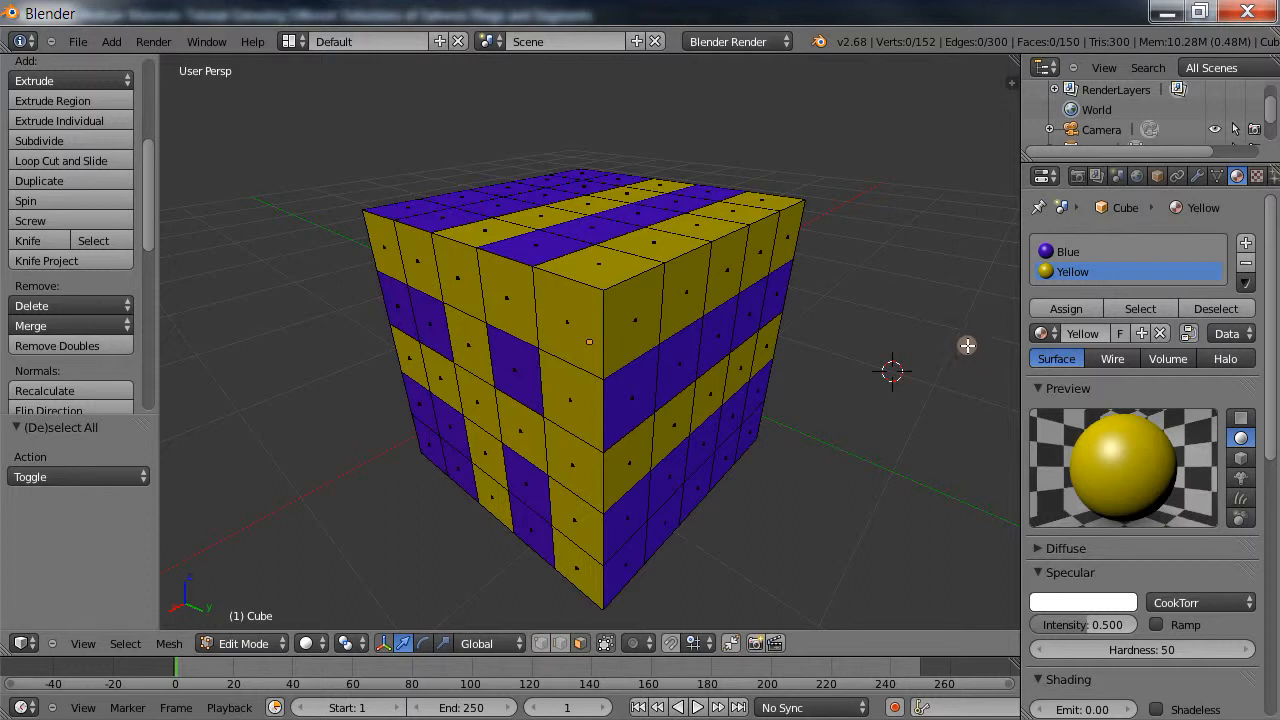
- Select the top four rows of faces in the two columns beside the near vertical edge, on the cube's right-hand side
right_click(639, 383)
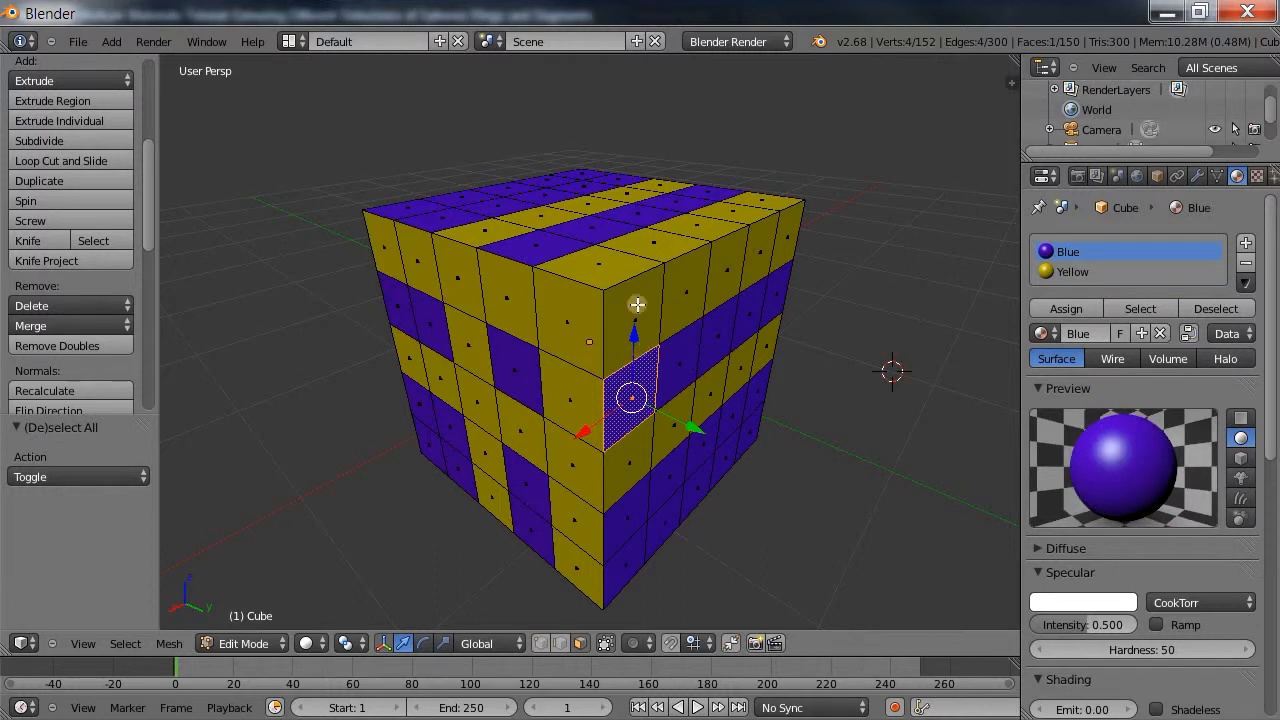
shift+right_click(703, 294)
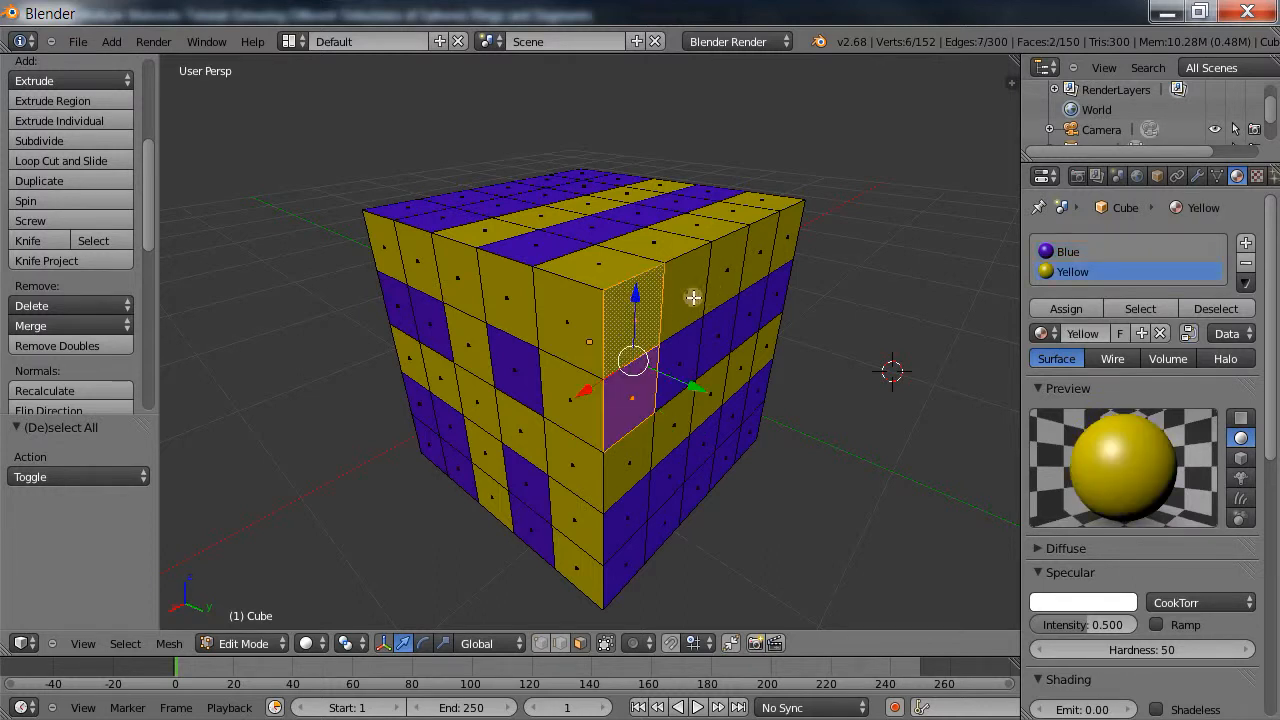
shift+right_click(692, 315)
shift+right_click(686, 362)
shift+right_click(689, 409)
shift+right_click(675, 473)
shift+right_click(638, 504)
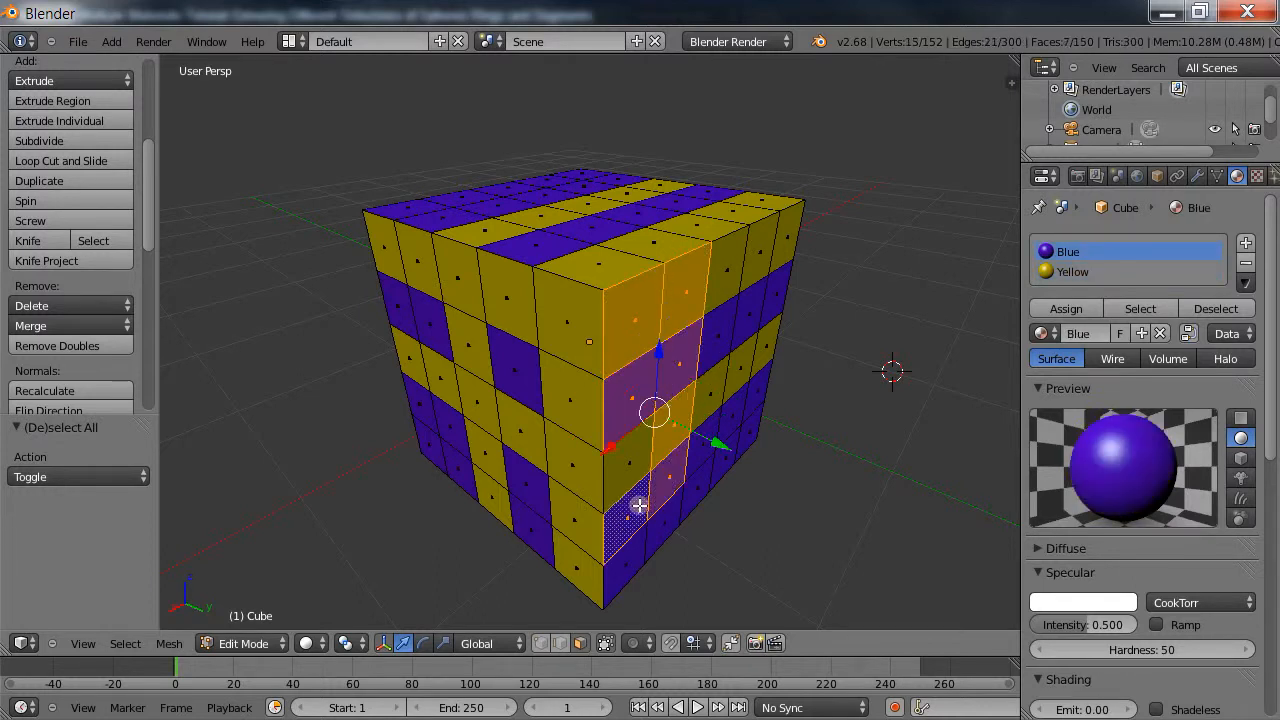
shift+right_click(621, 465)
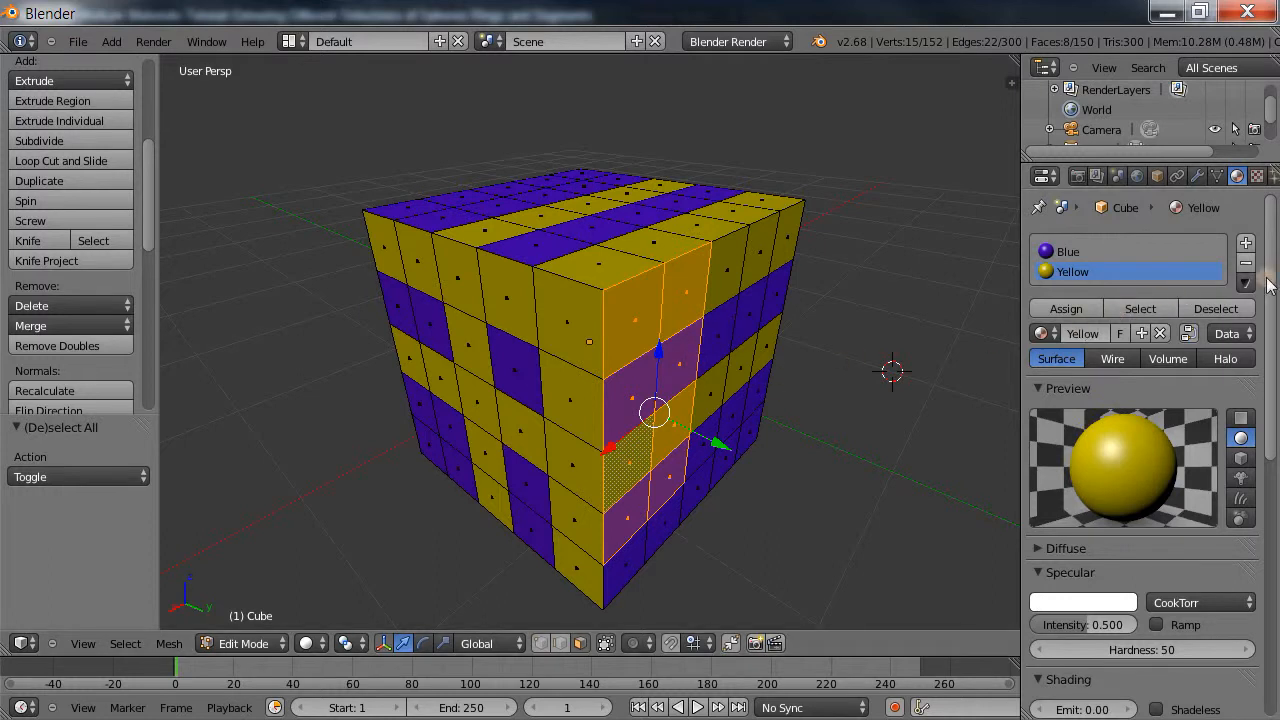
- Add a third material slot with a new material and set its specular colour to near-white, R 1.000, G 0.925, B 0.886
click(1246, 244)
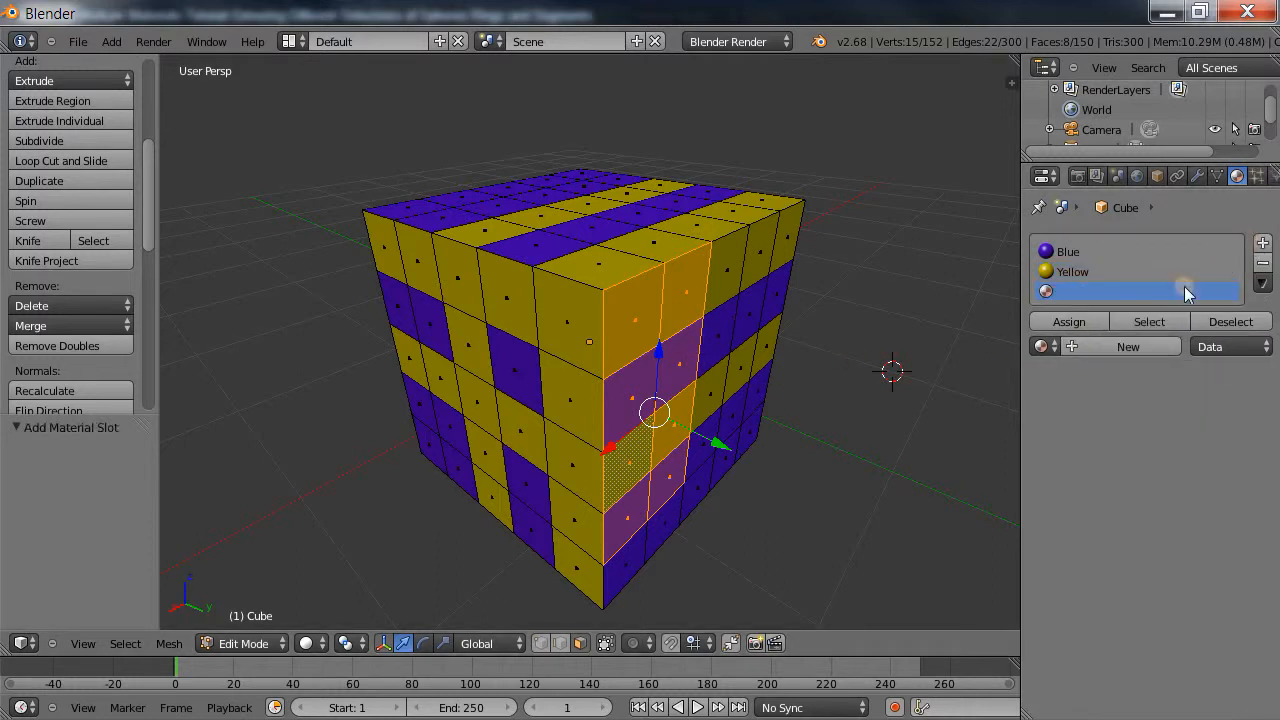
click(1092, 345)
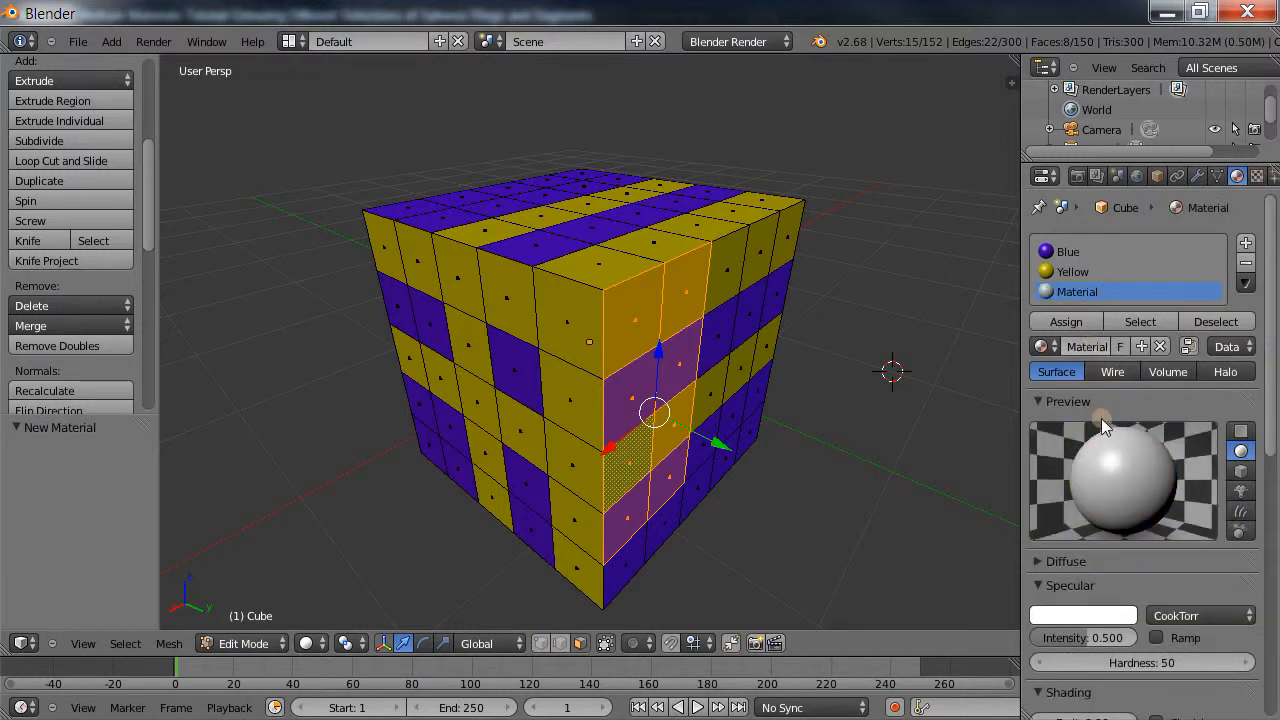
click(1097, 615)
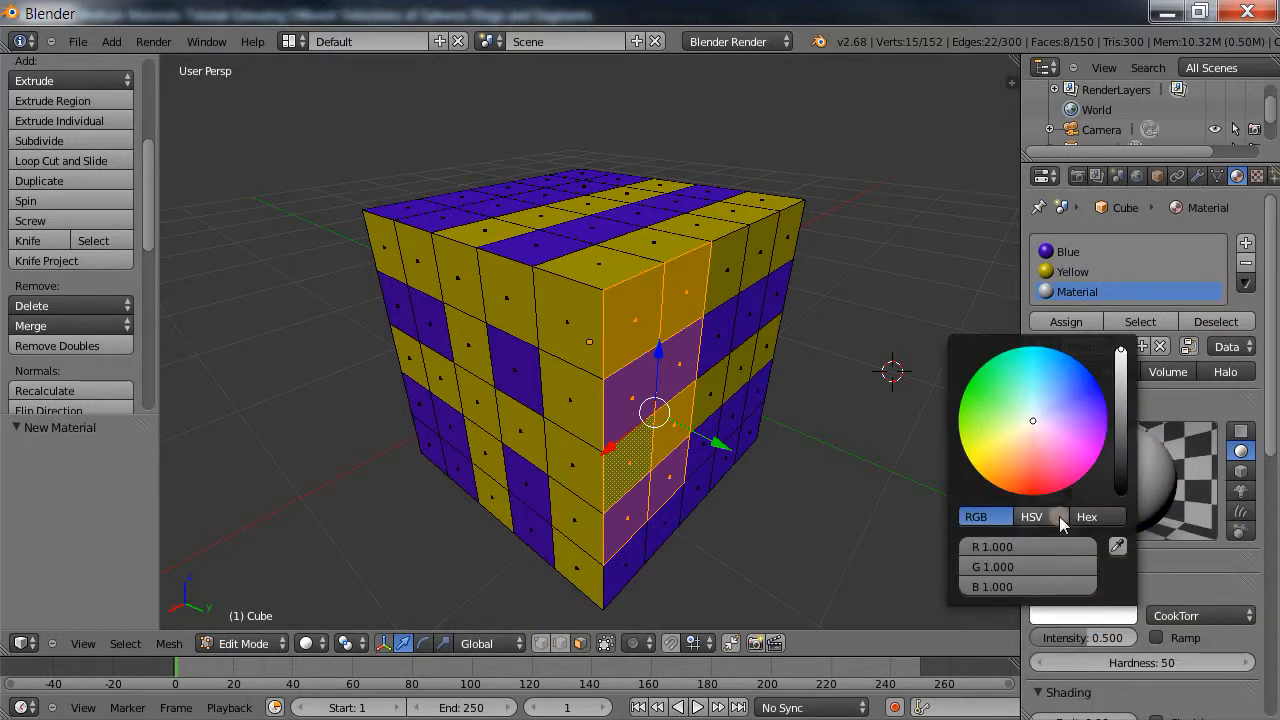
drag(1037, 462, 1036, 510)
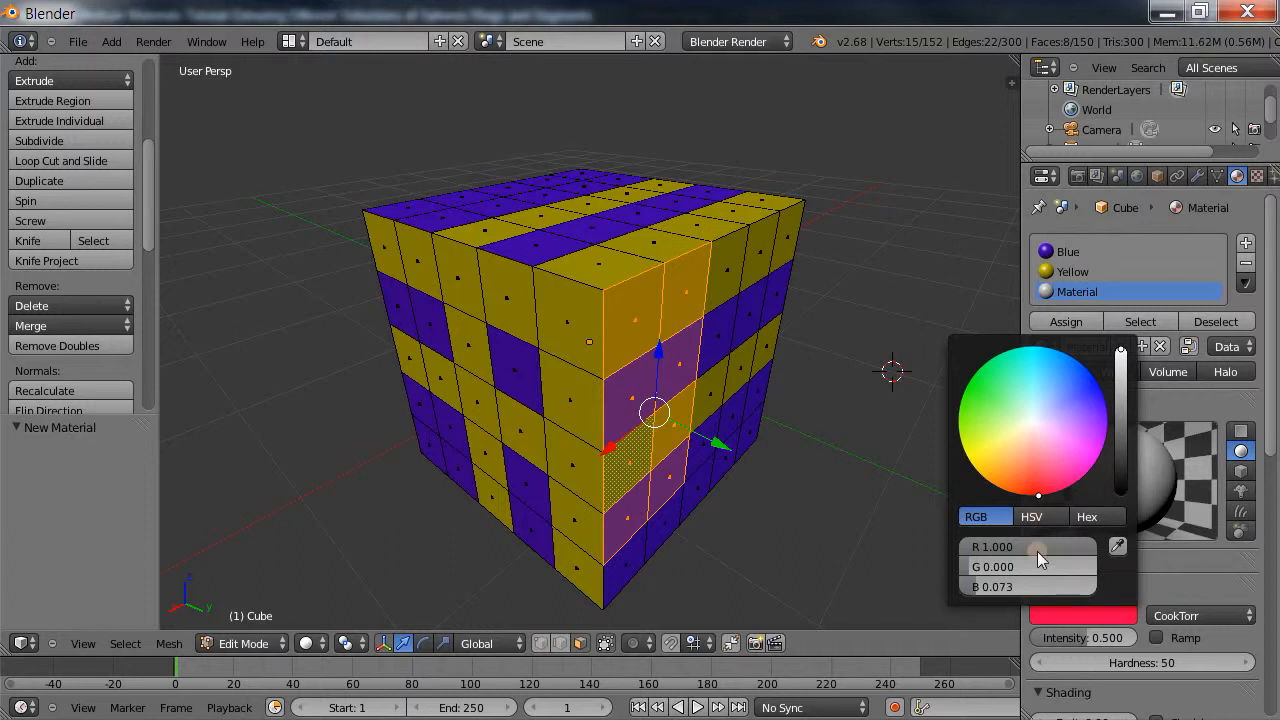
click(1055, 615)
click(1030, 429)
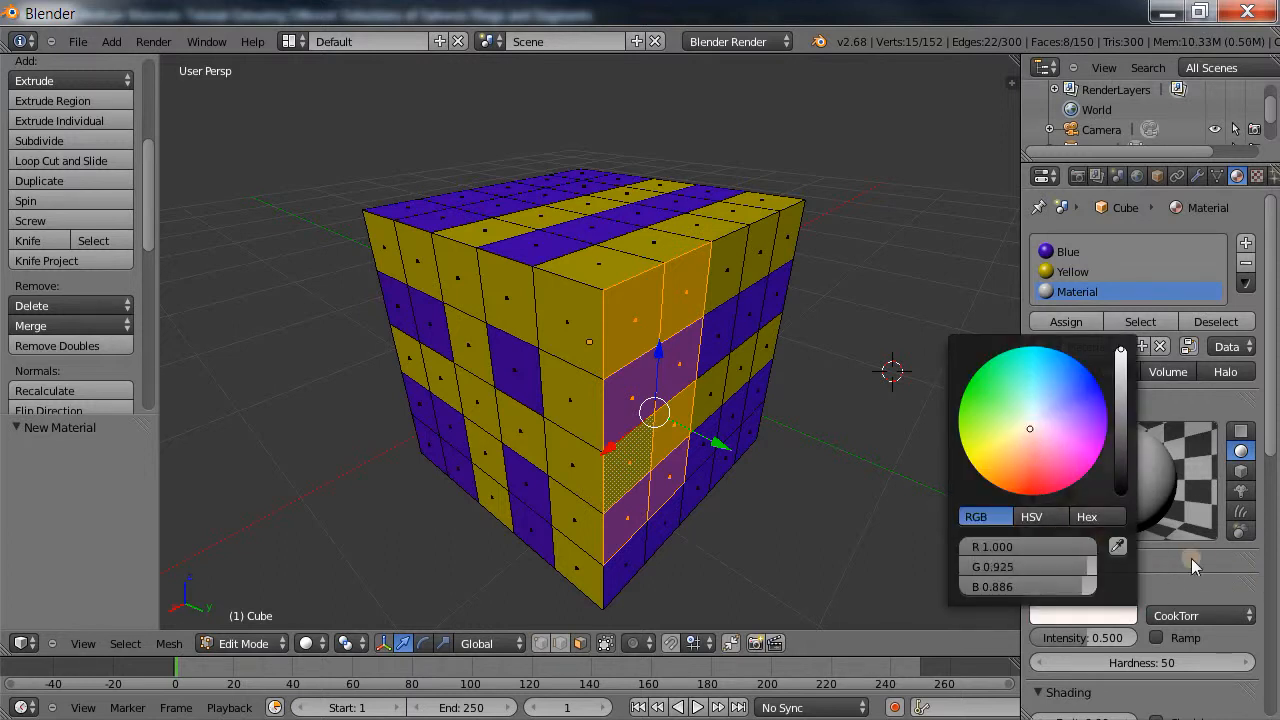
- Give the new material a pinkish-red diffuse colour and rename it Red
click(1037, 561)
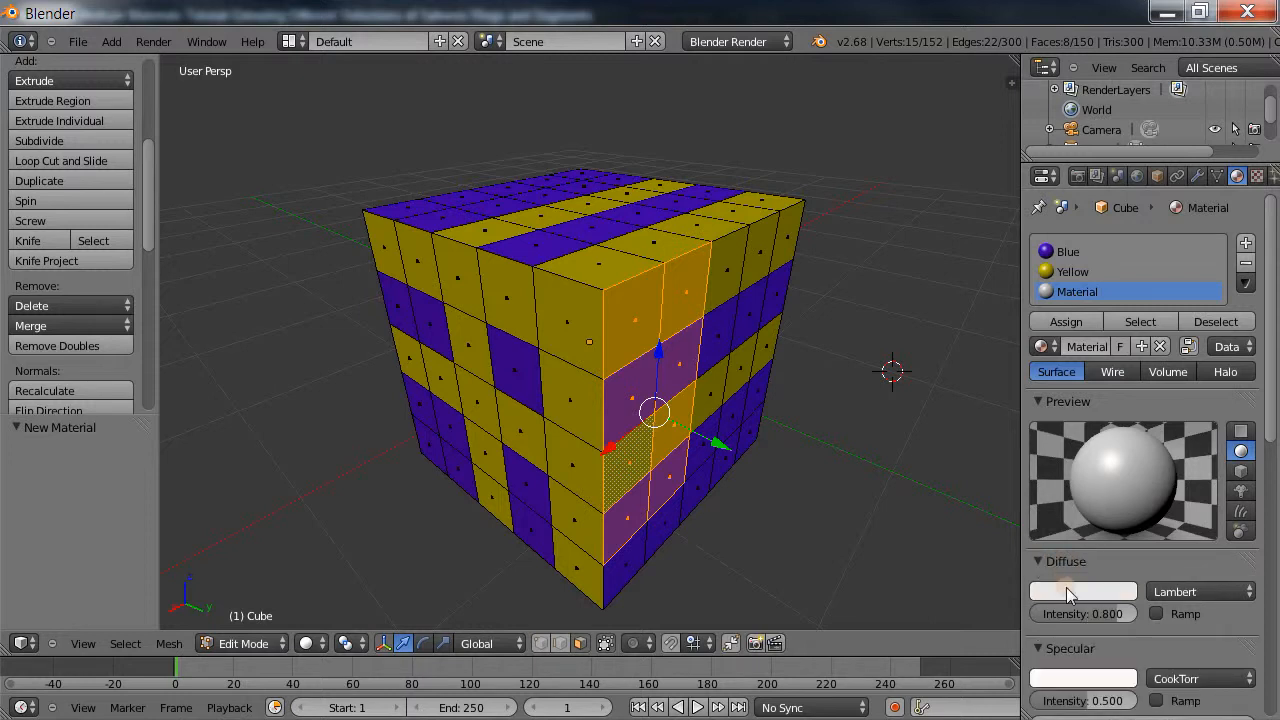
click(1066, 587)
click(1044, 434)
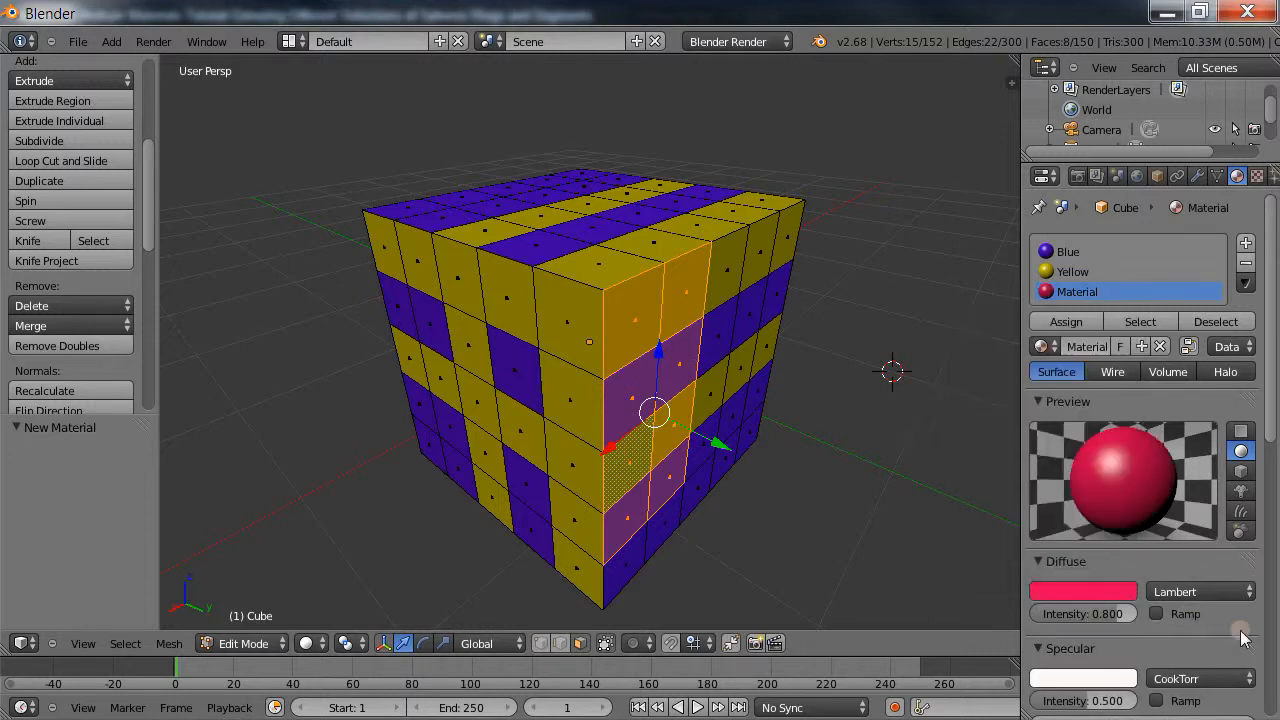
click(1213, 561)
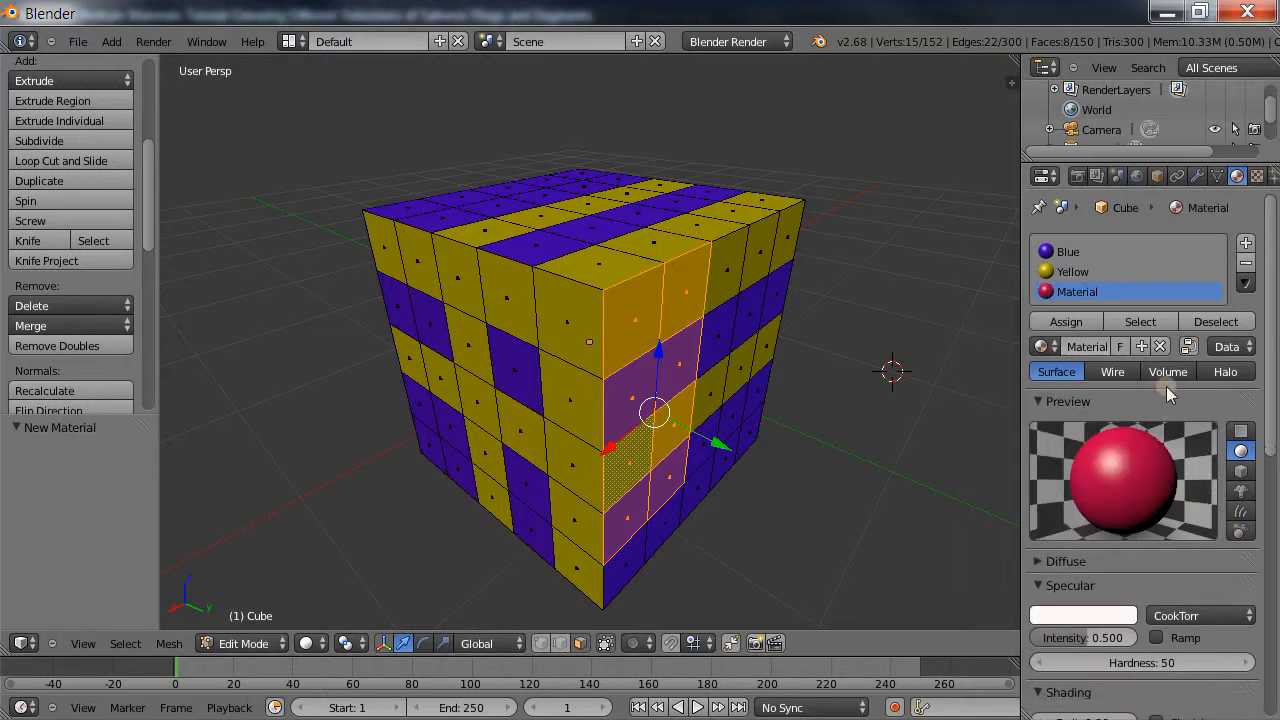
click(1081, 343)
text(Red)
key(Return)
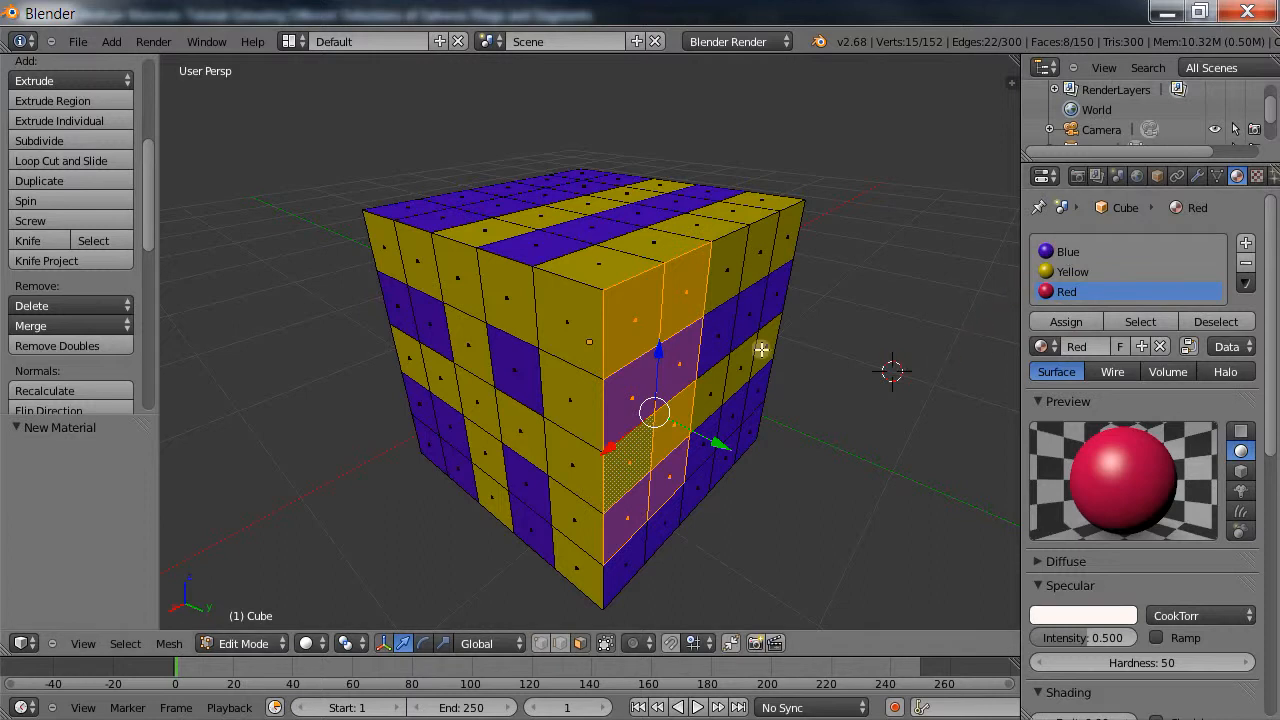
- Assign the Red material to the eight selected faces and clear the selection
click(1066, 321)
click(895, 456)
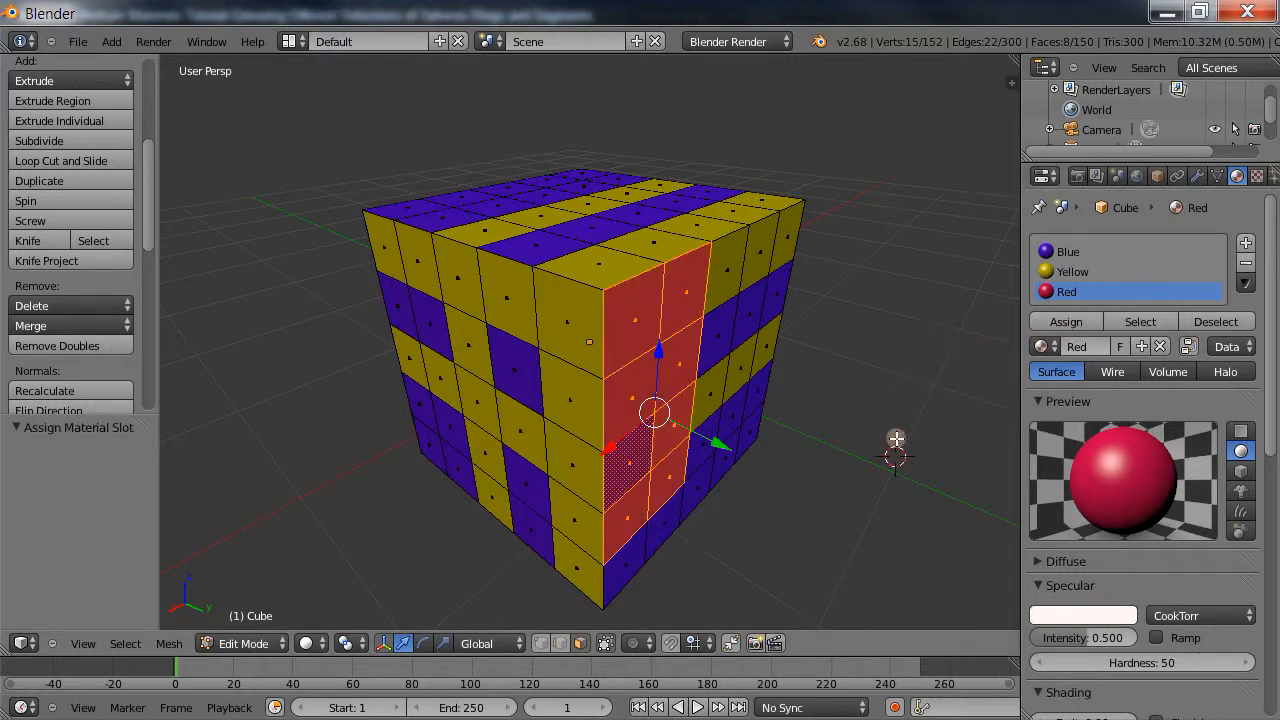
key(a)
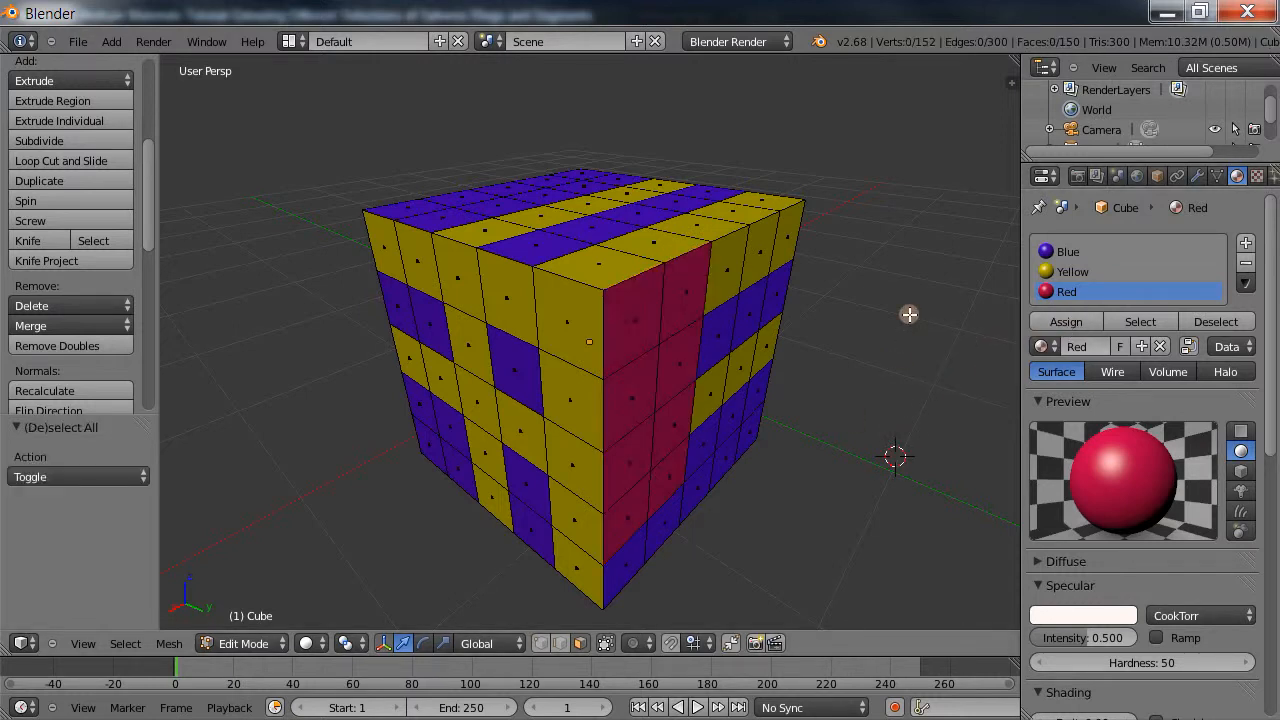
middle_drag(943, 330, 770, 313)
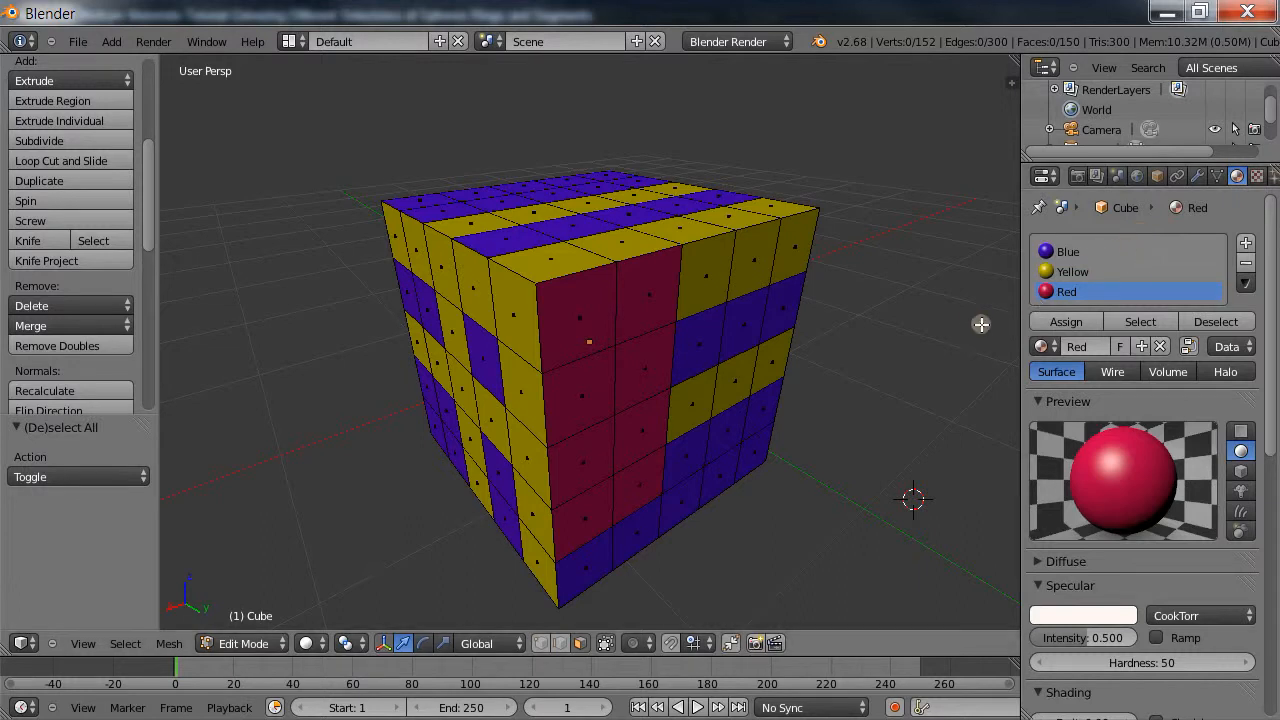
- Replace the Blue material in the first slot, trying Red before settling on Yellow
click(1086, 250)
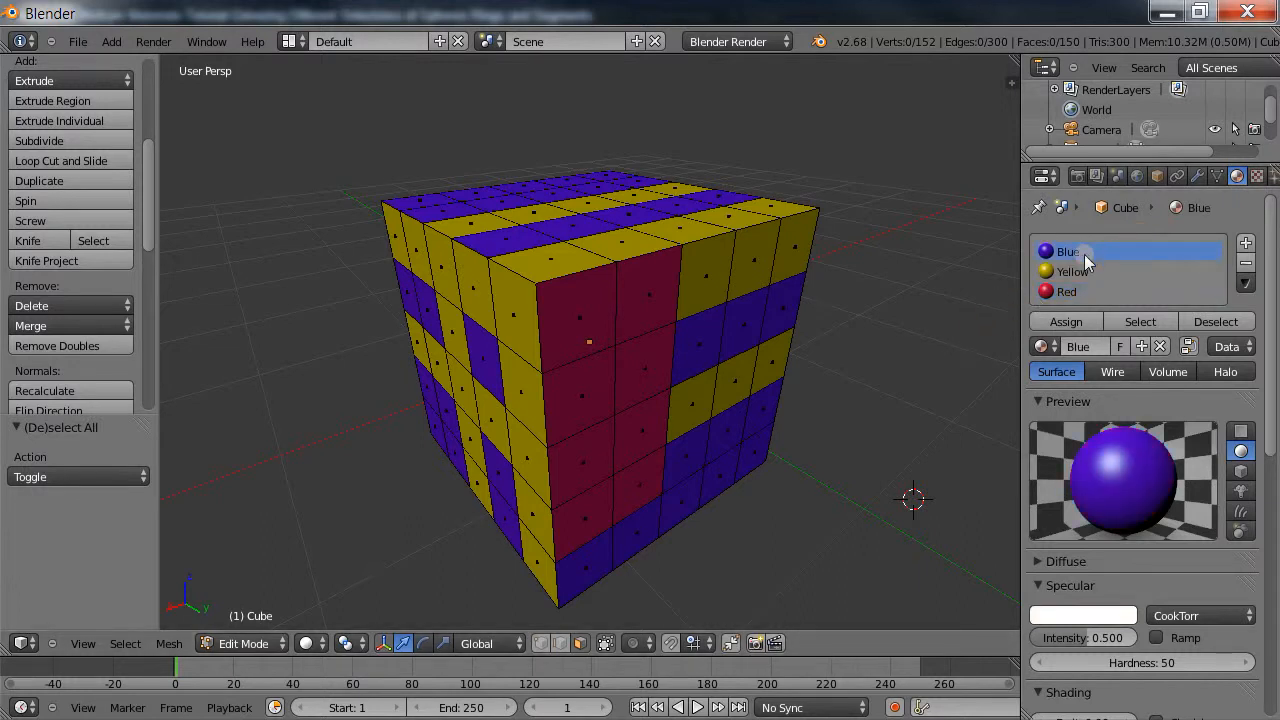
click(1045, 347)
click(1080, 394)
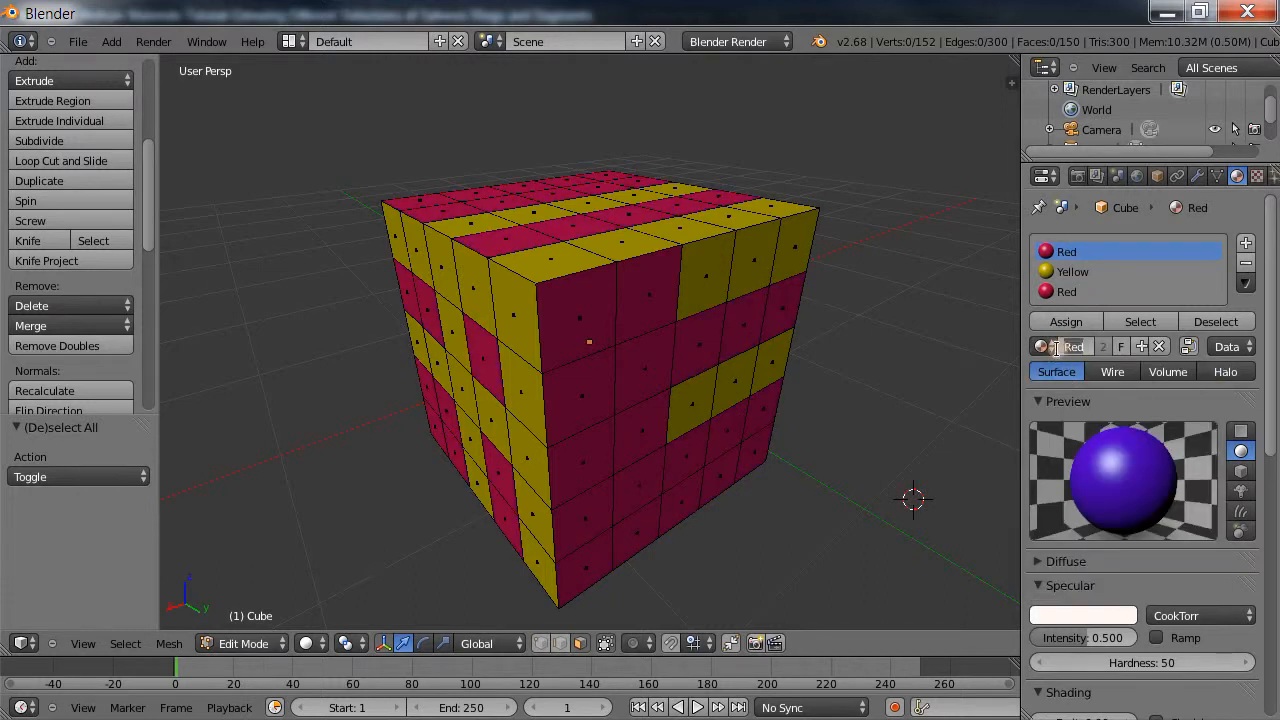
click(1044, 346)
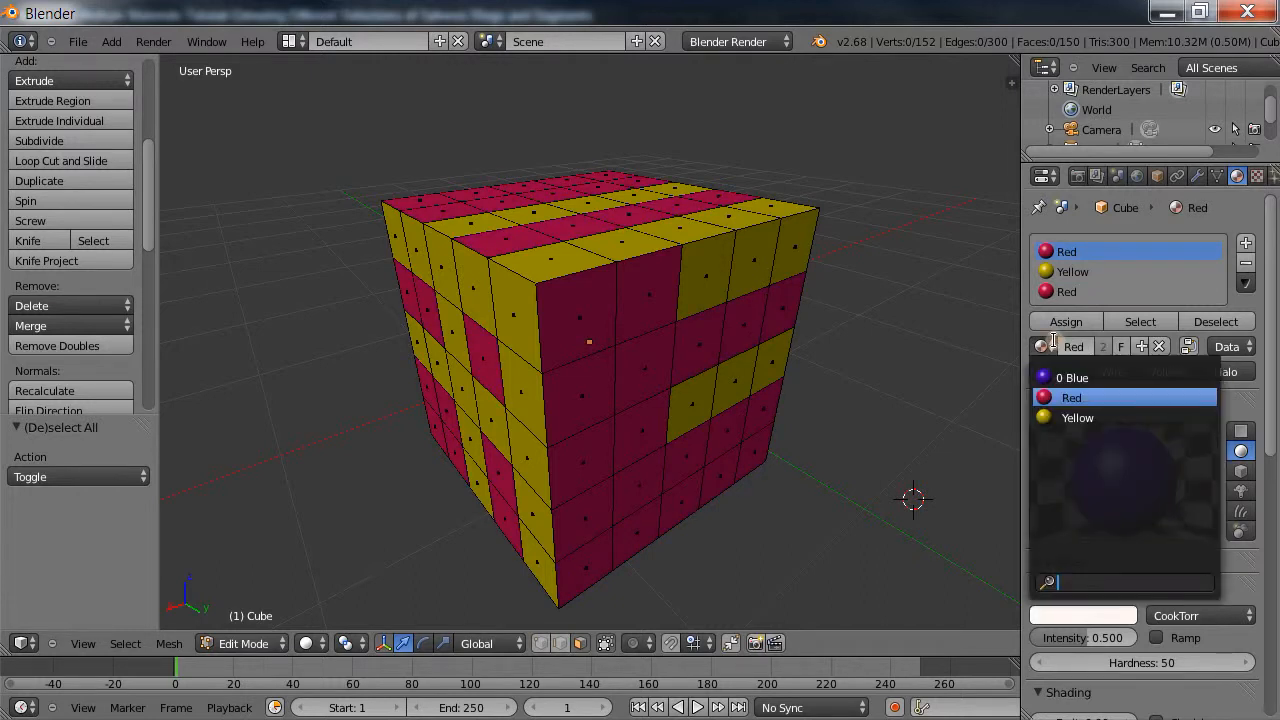
click(1060, 418)
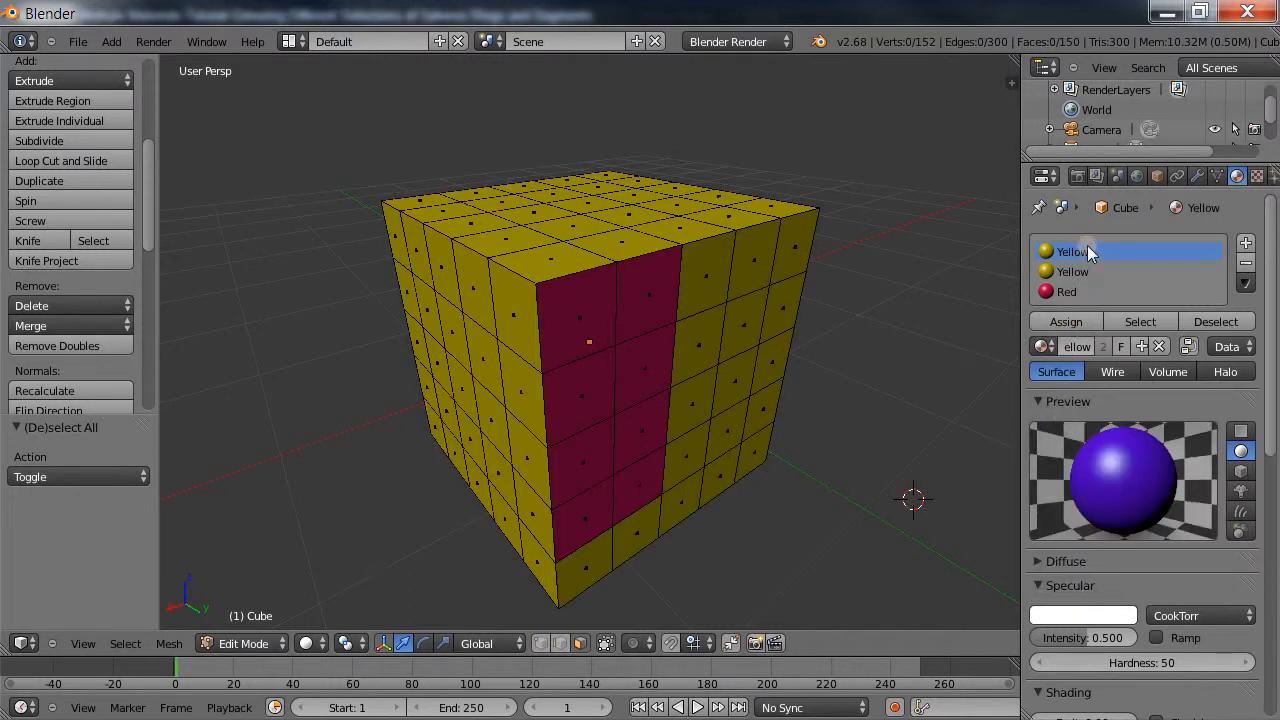
- Replace the Yellow material in the second slot with Blue
click(1074, 272)
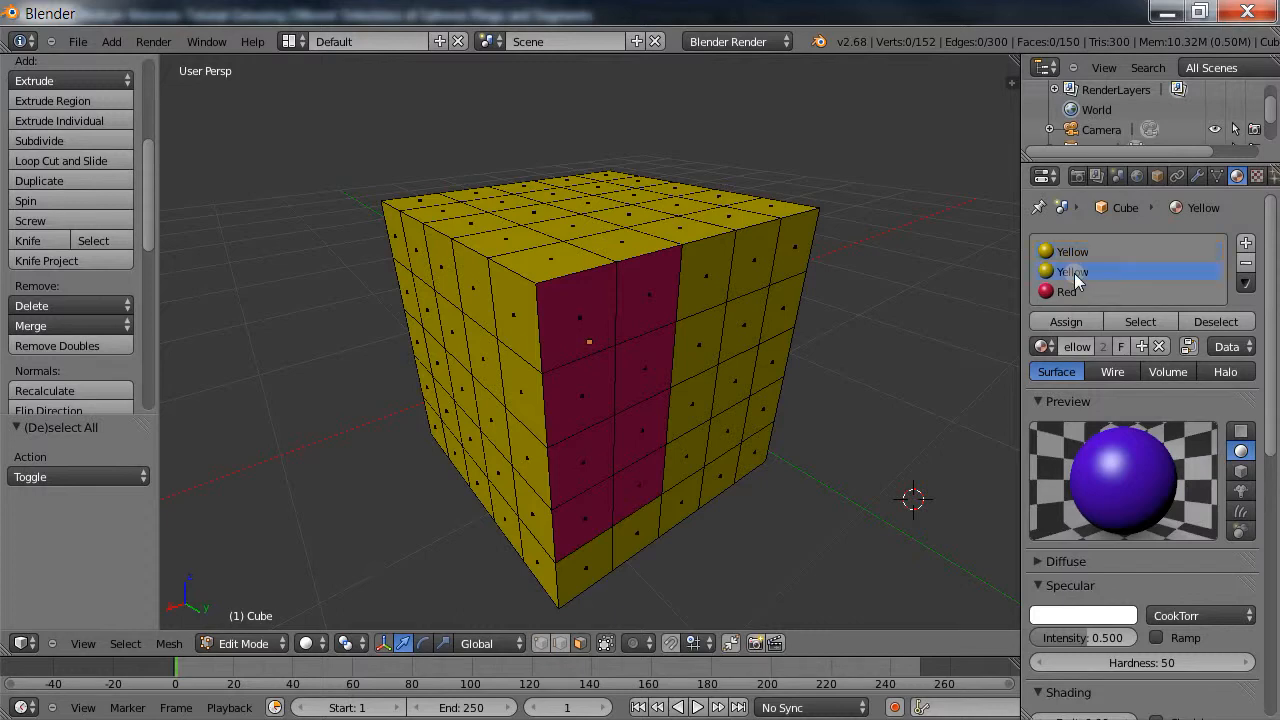
click(1044, 346)
click(1061, 382)
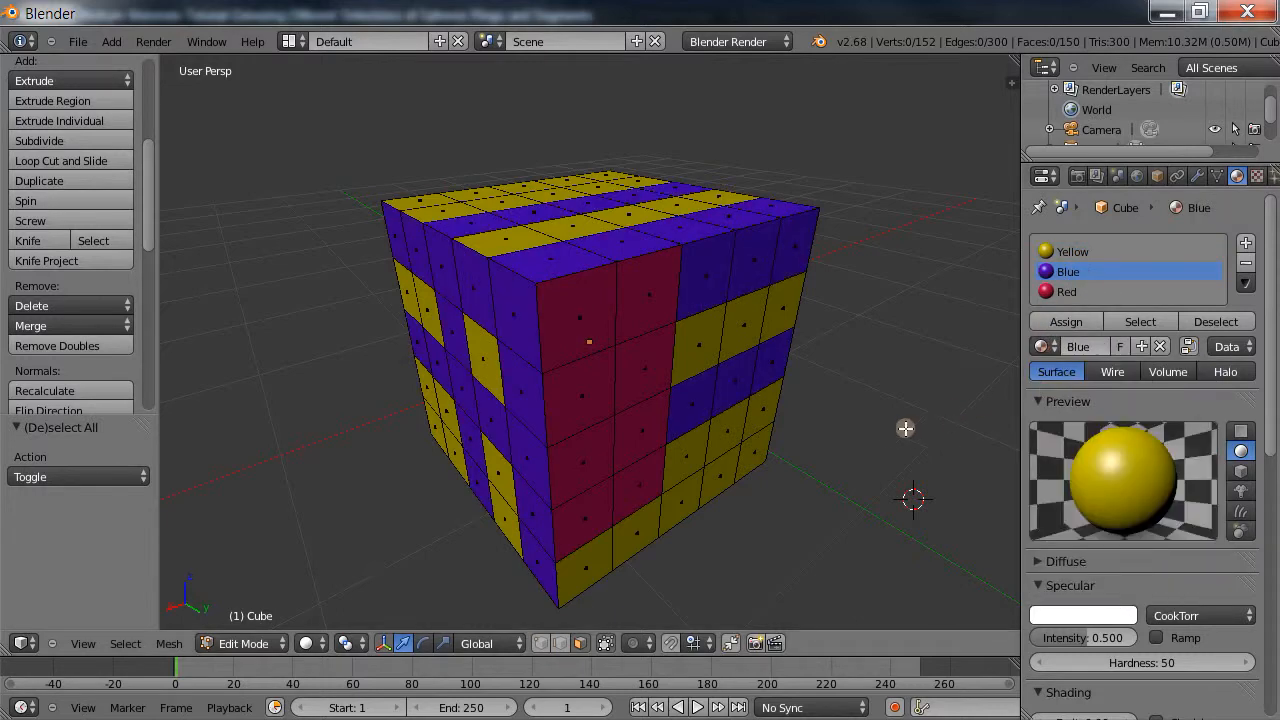
- Assign the Red material to the fourth face in the top row of the side with the red block, and clear the selection
middle_drag(886, 428, 790, 390)
right_click(709, 292)
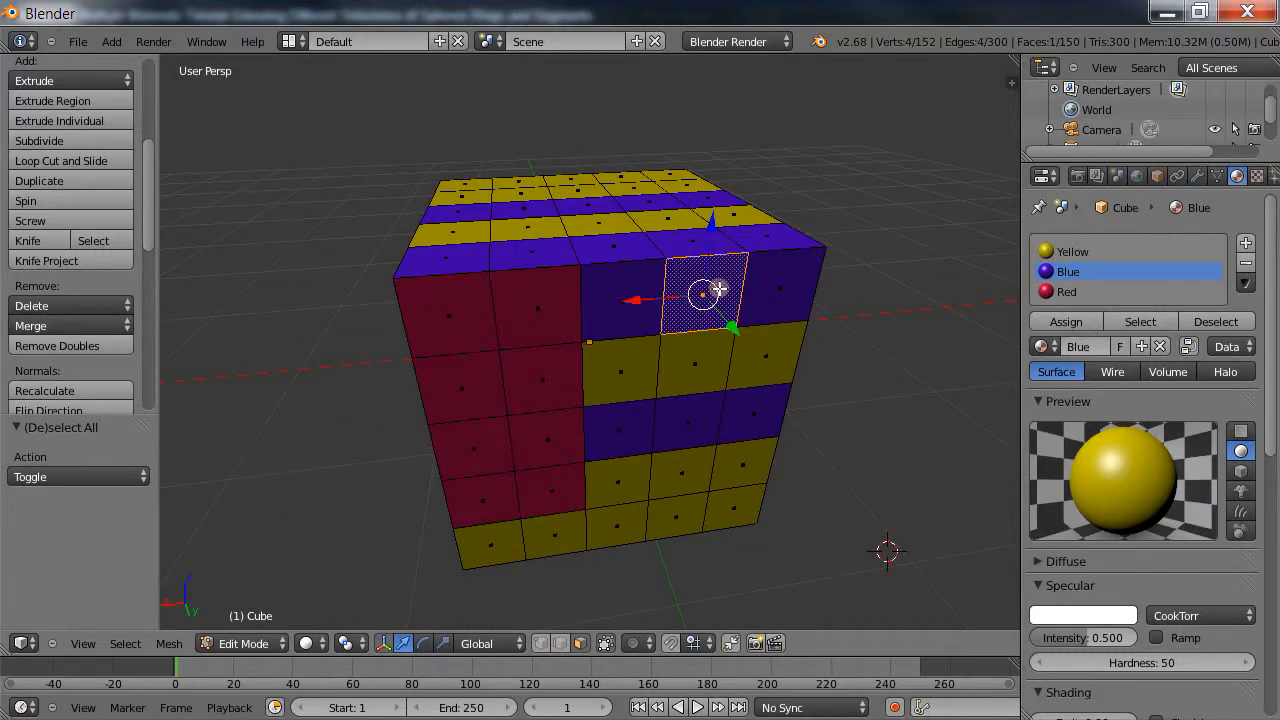
click(1046, 292)
click(1036, 323)
click(918, 410)
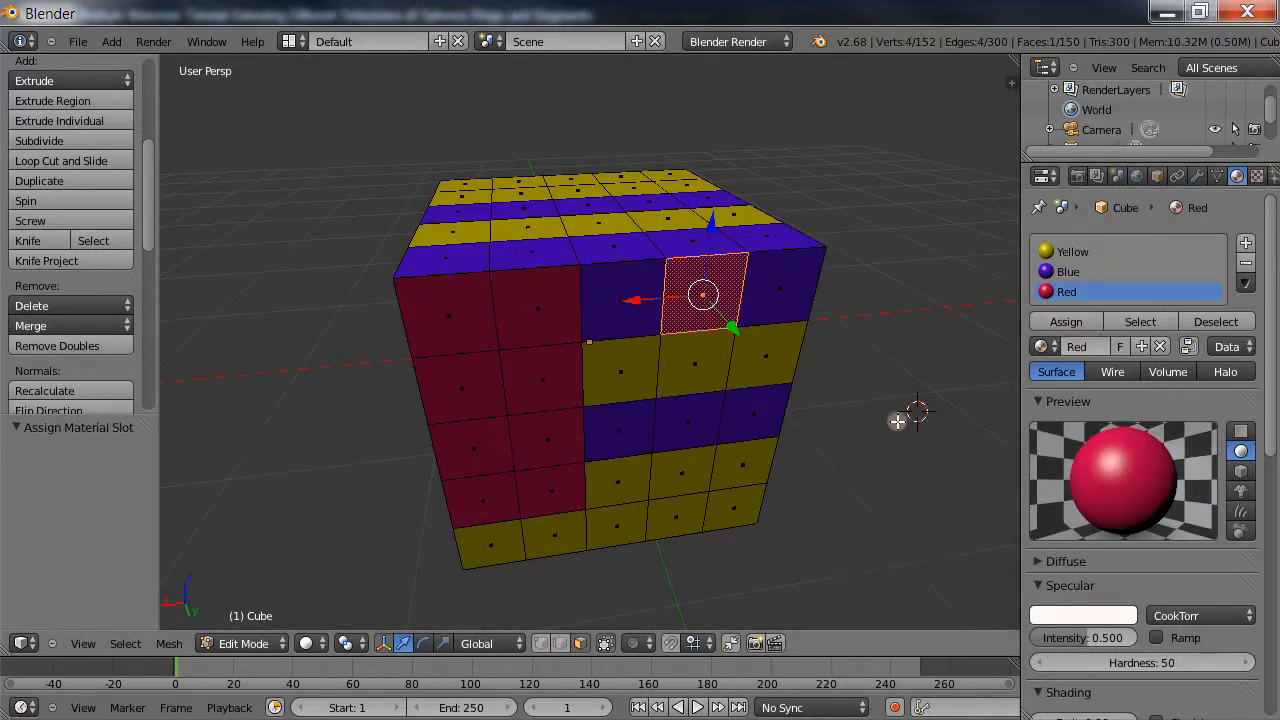
key(a)
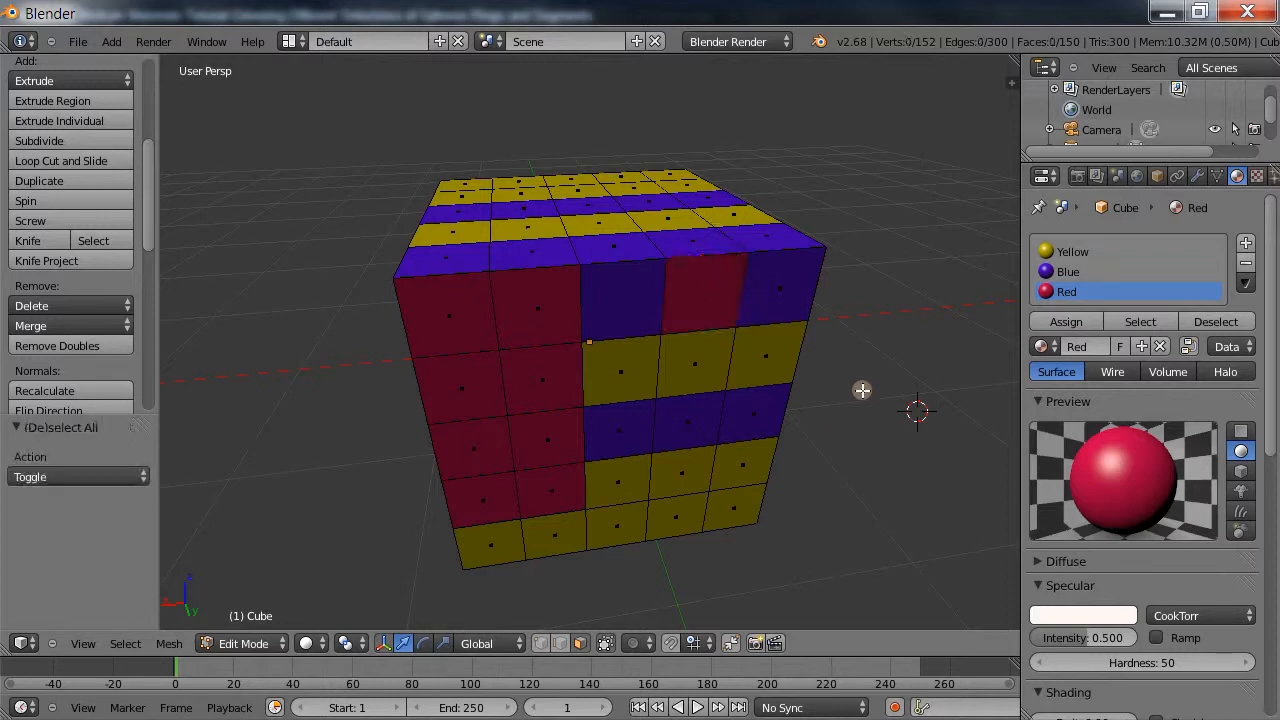
mouse_move(868, 429)
middle_down()
mouse_move(969, 339)
mouse_move(876, 416)
middle_up()
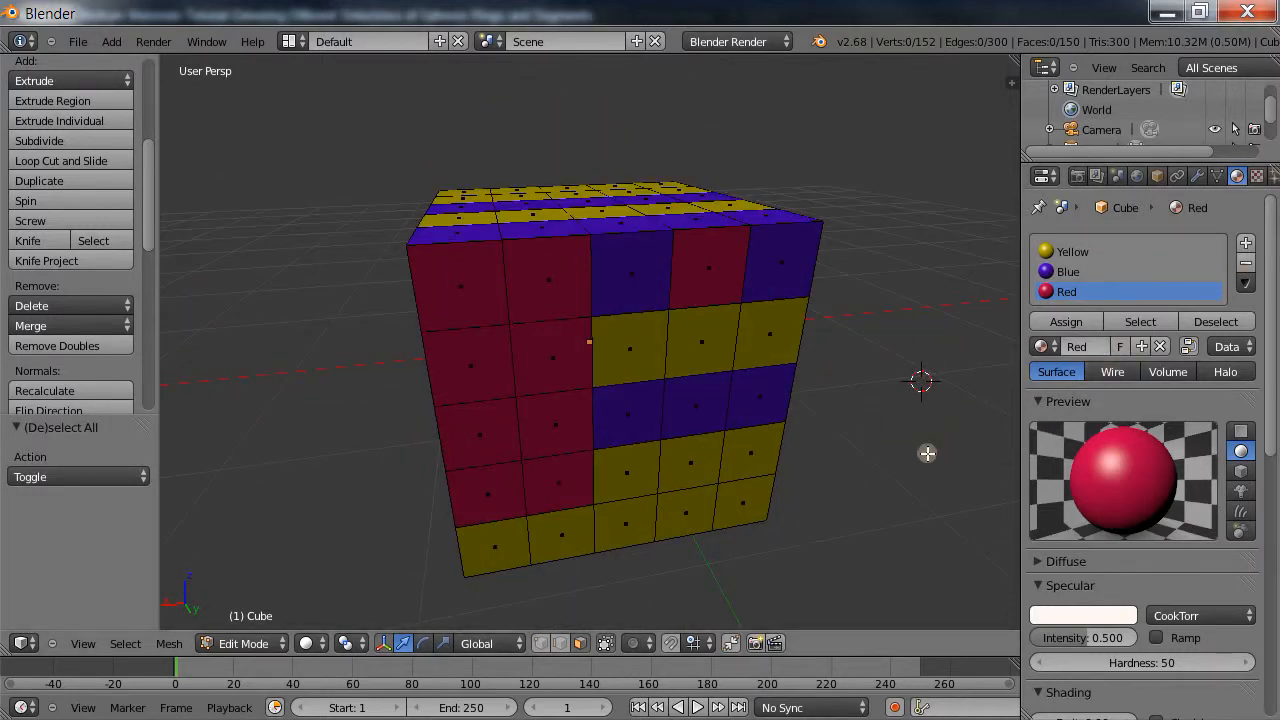
middle_drag(845, 500, 906, 517)
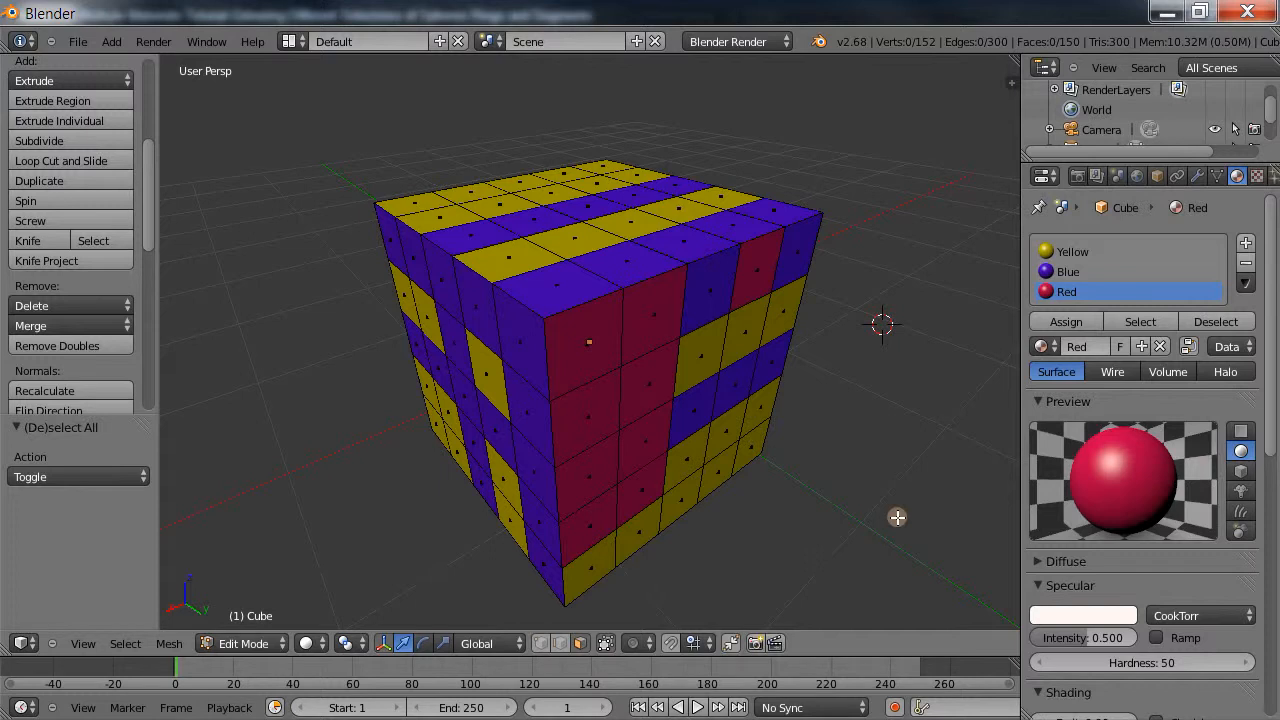